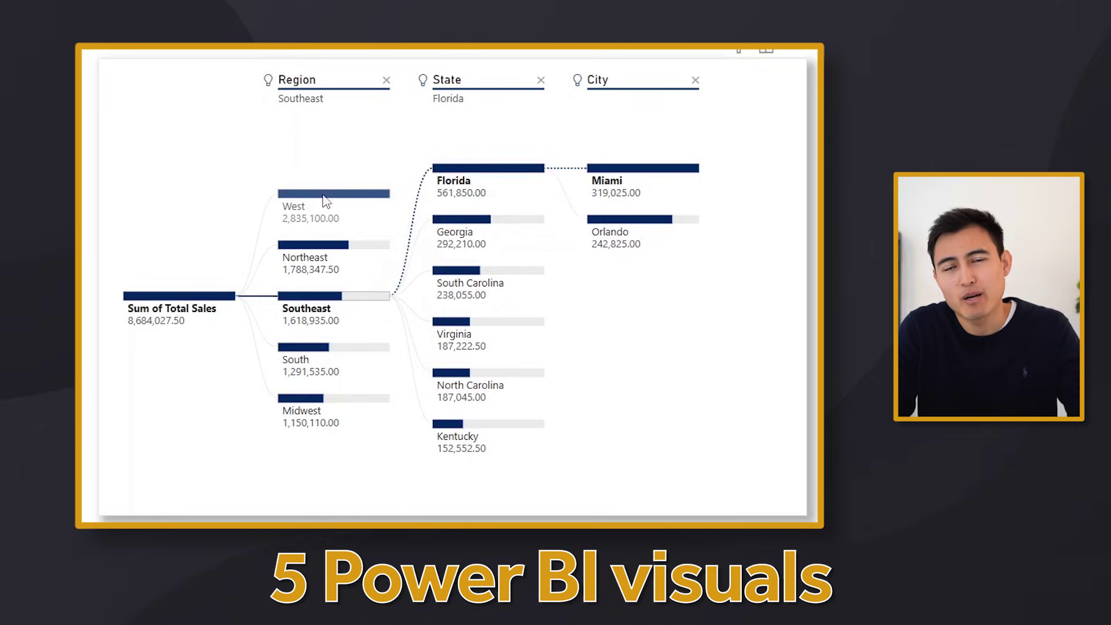
# Drill the sales decomposition tree into West and show the Southeast region influence details.
pyautogui.click(324, 194)
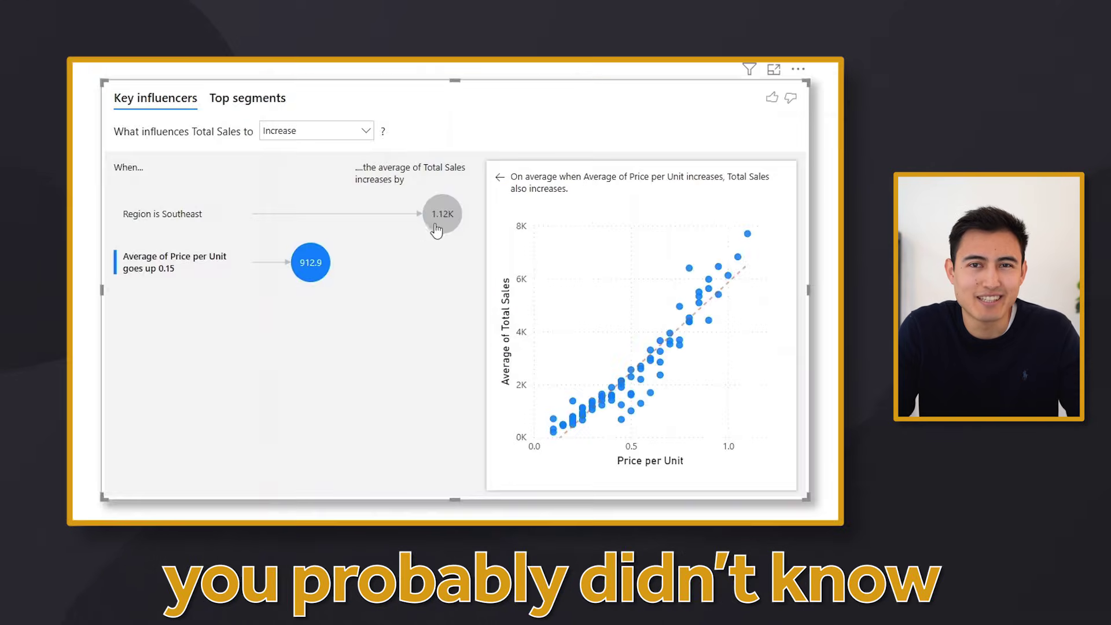
pyautogui.click(436, 226)
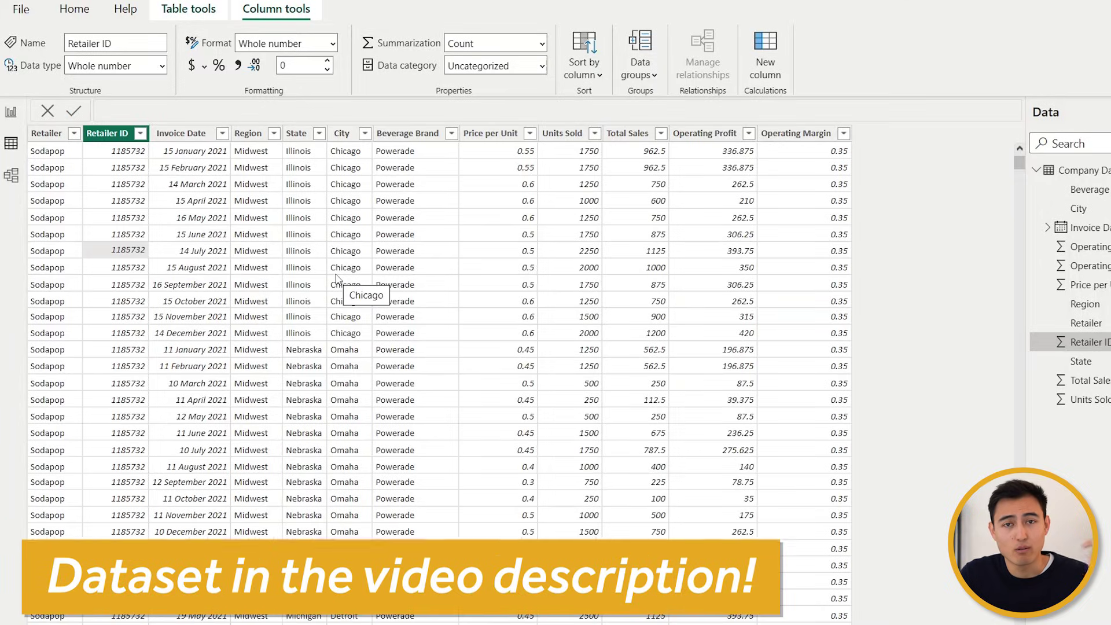
# Insert a decomposition tree on the report page, enlarged across the canvas with filters hidden.
pyautogui.click(12, 113)
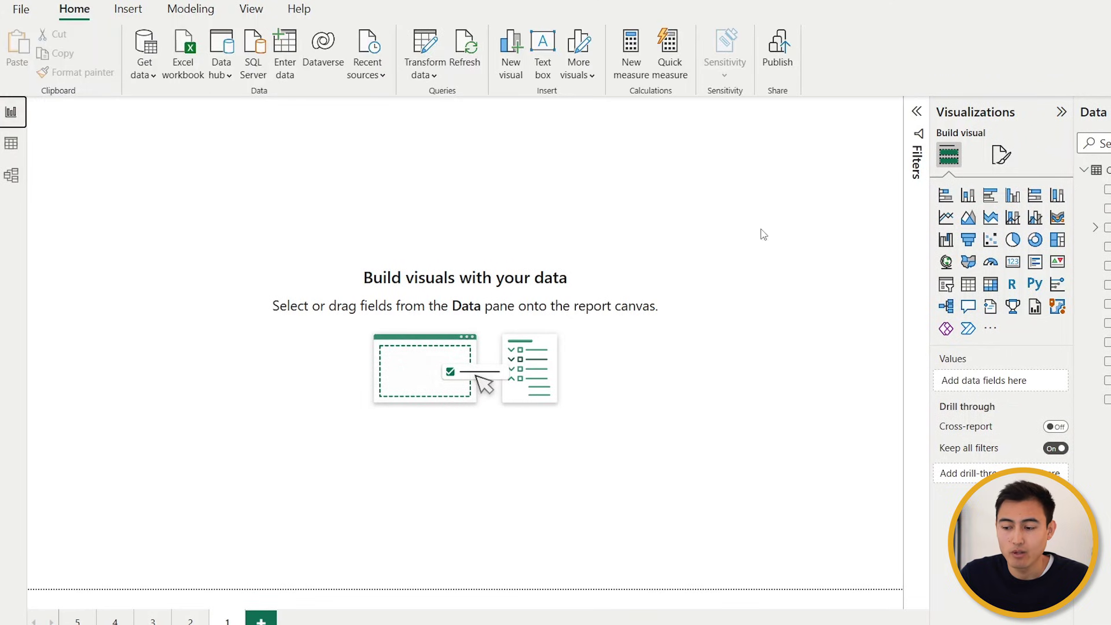
pyautogui.click(946, 306)
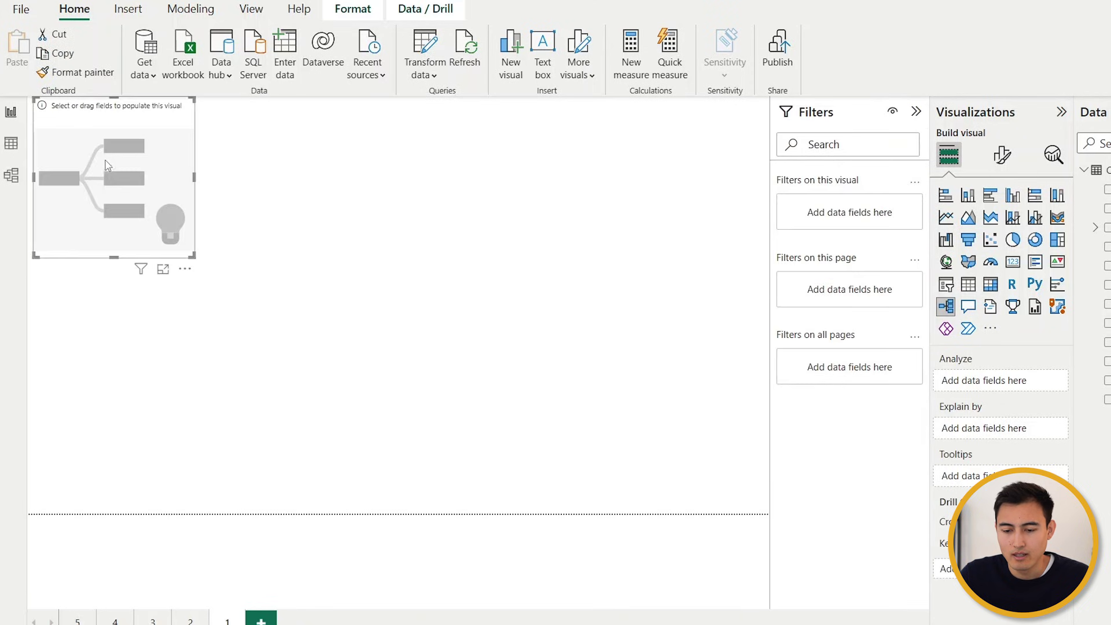
pyautogui.moveTo(108, 168); pyautogui.dragTo(397, 305)
pyautogui.moveTo(446, 373); pyautogui.dragTo(766, 515)
pyautogui.click(916, 111)
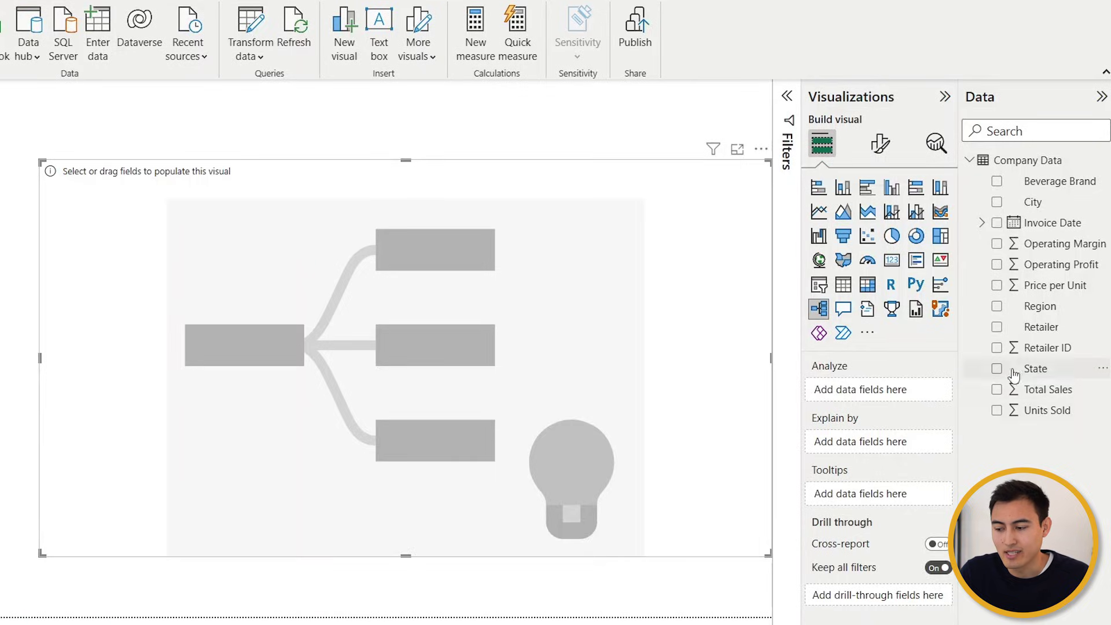
# Analyze Total Sales in the tree, explained by Region, State and City.
pyautogui.moveTo(1048, 389); pyautogui.dragTo(823, 389)
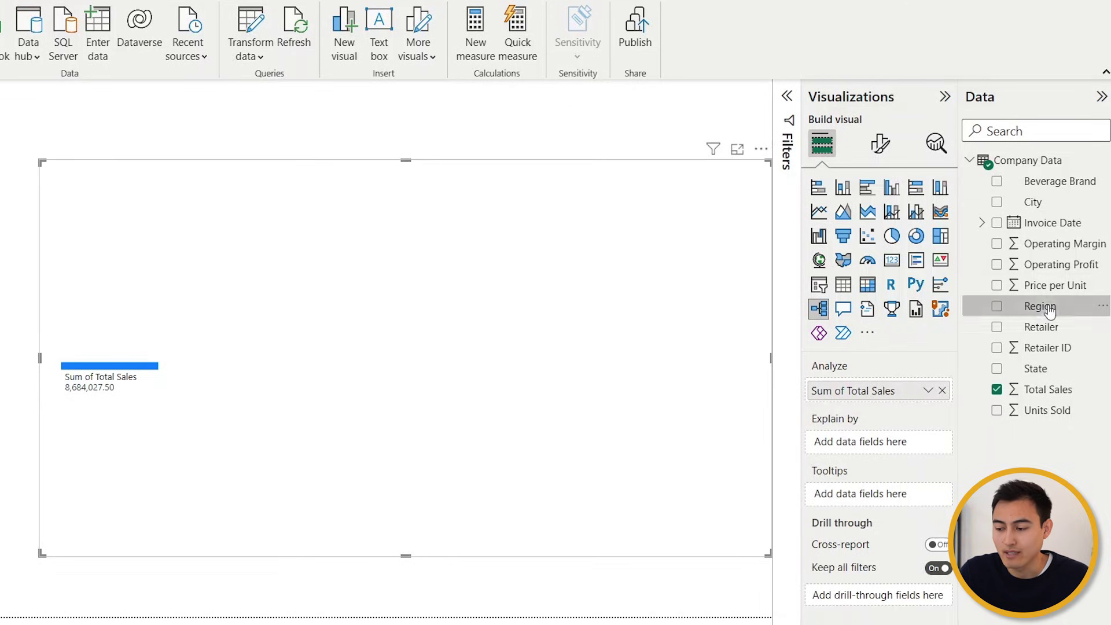
pyautogui.moveTo(1041, 311); pyautogui.dragTo(885, 443)
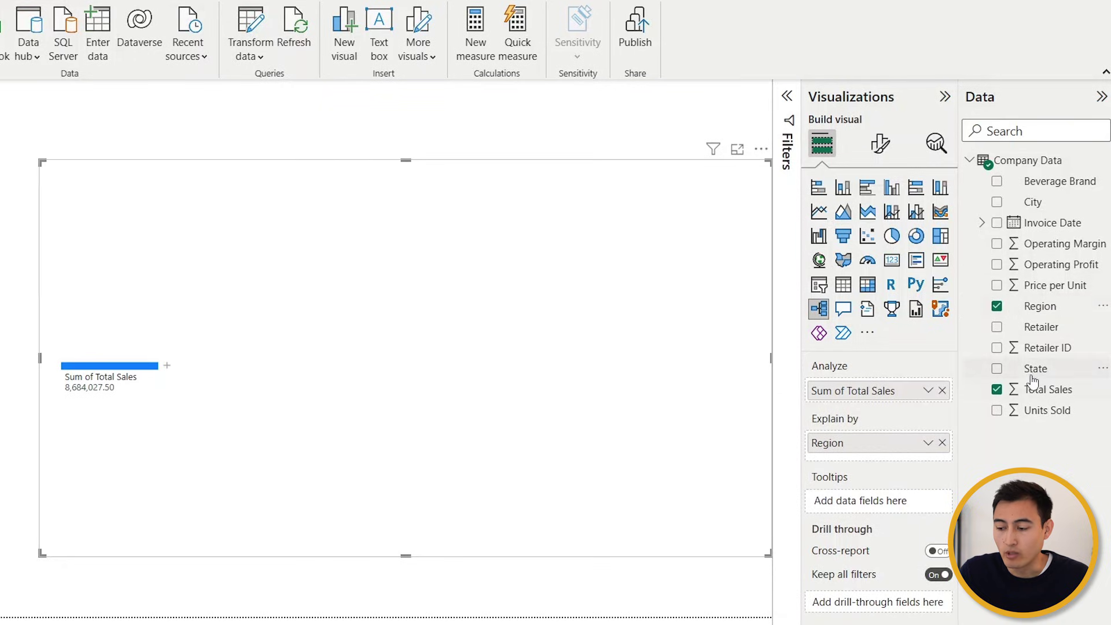
pyautogui.moveTo(1034, 370); pyautogui.dragTo(873, 466)
pyautogui.moveTo(1033, 202); pyautogui.dragTo(908, 470)
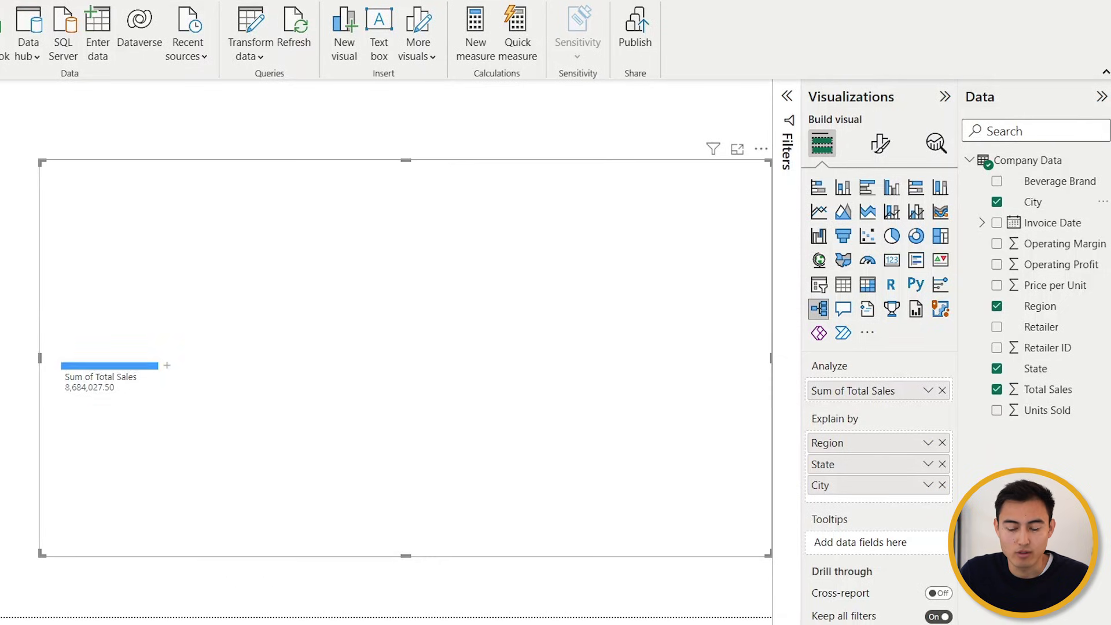
# Split sales by Region, add High value splits under West and California, then select South.
pyautogui.click(167, 369)
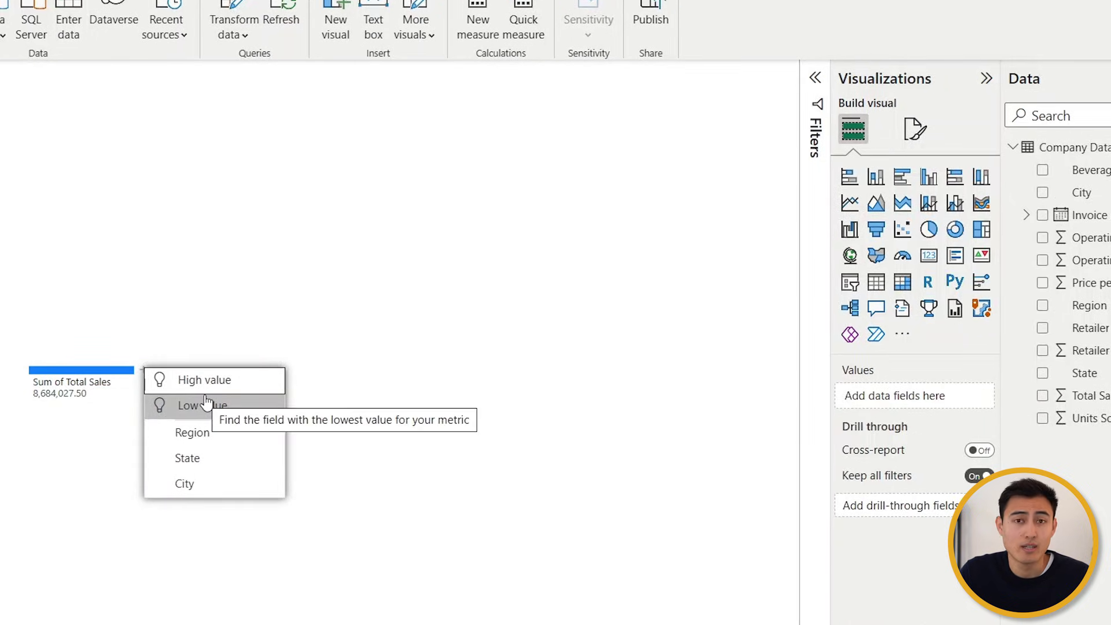
pyautogui.click(268, 387)
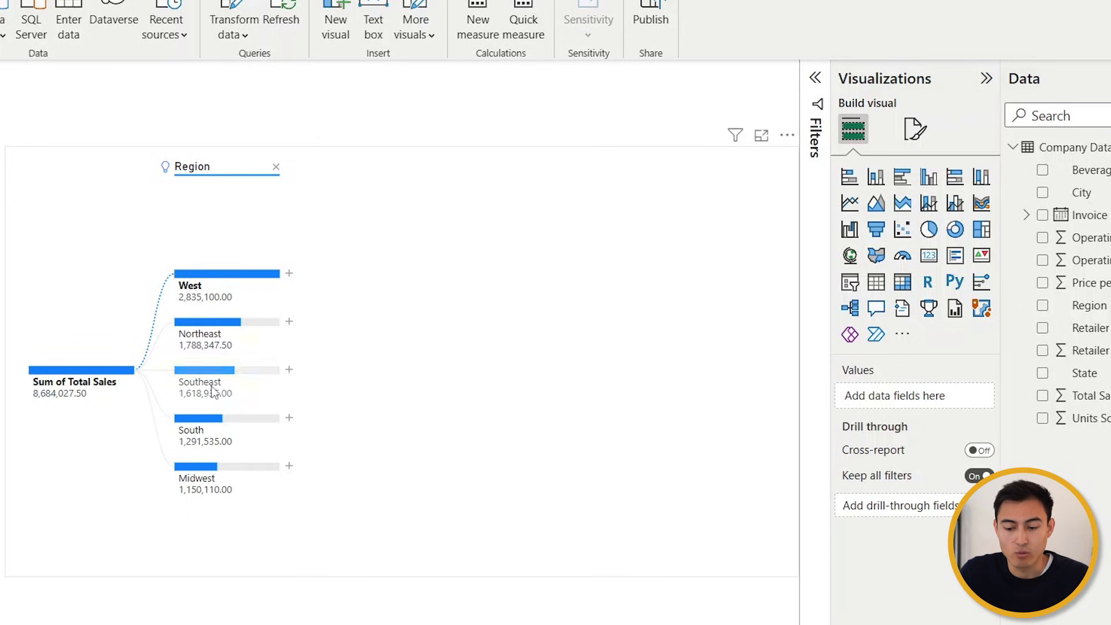
pyautogui.click(290, 274)
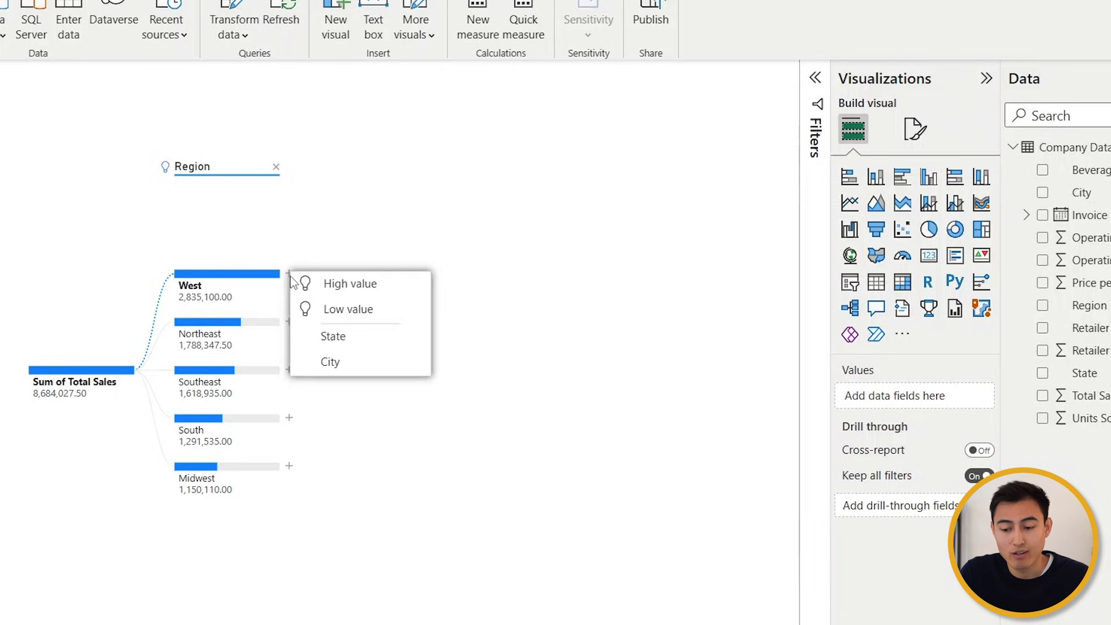
pyautogui.click(347, 287)
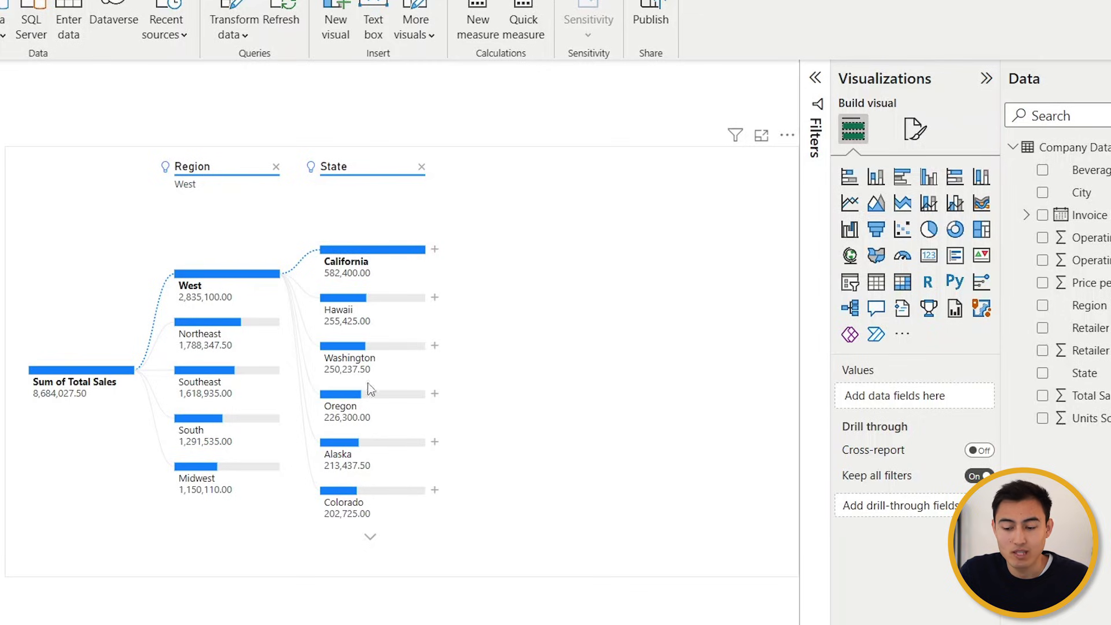
pyautogui.click(435, 252)
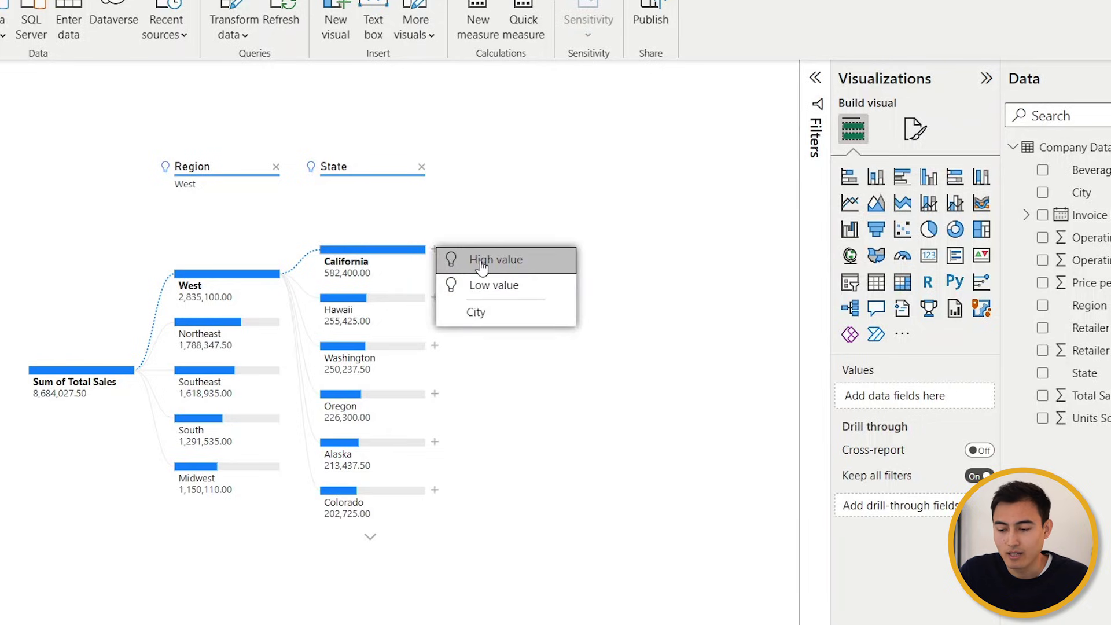
pyautogui.click(480, 262)
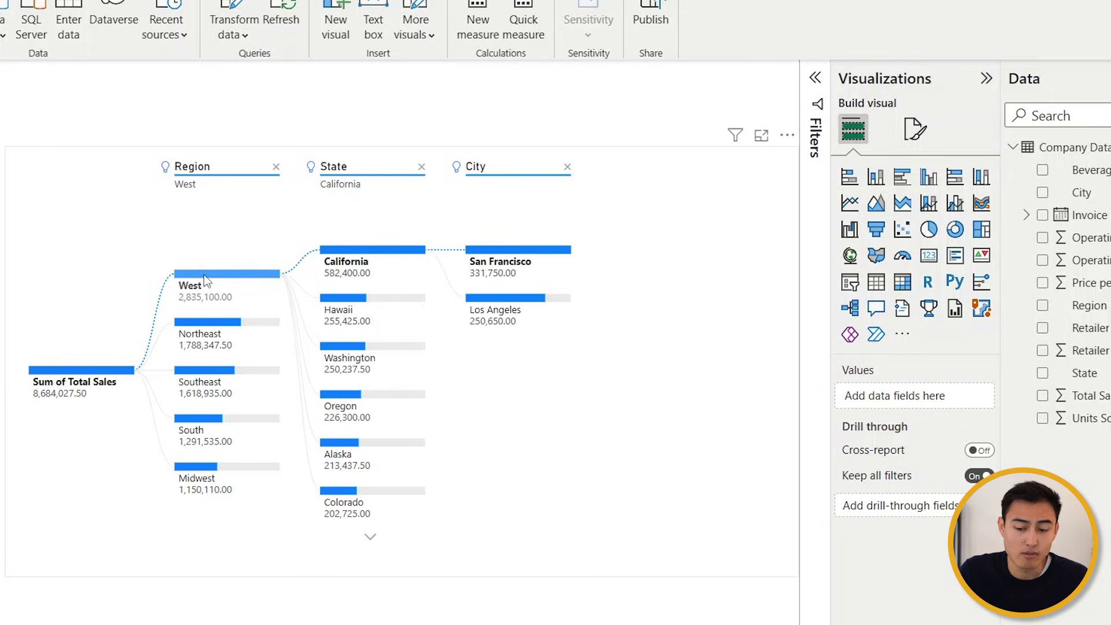
pyautogui.click(211, 431)
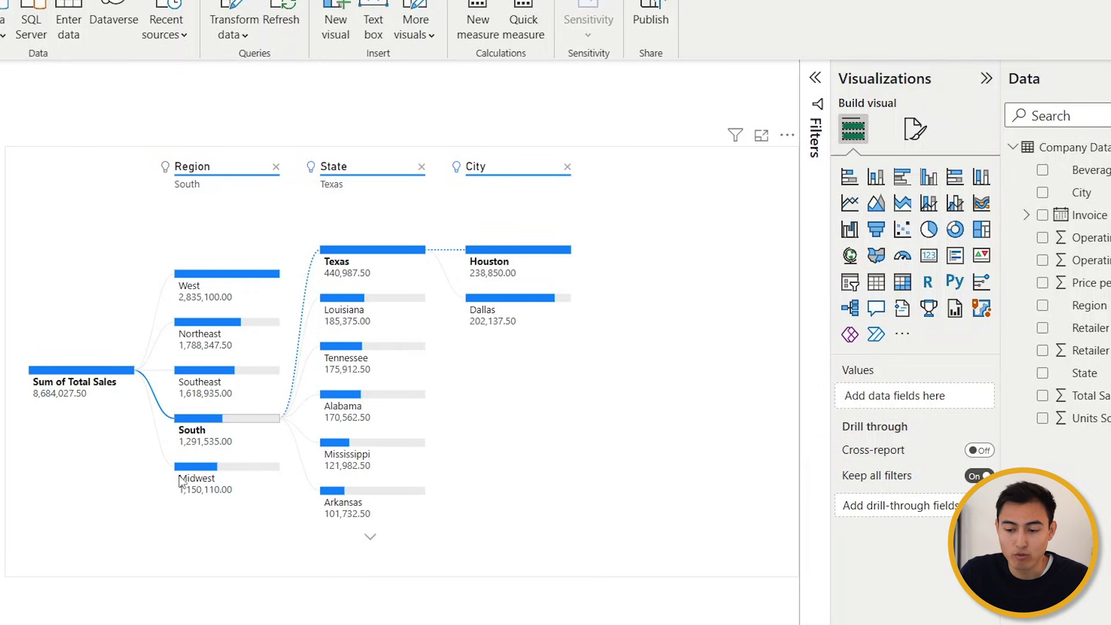
pyautogui.moveTo(355, 312)
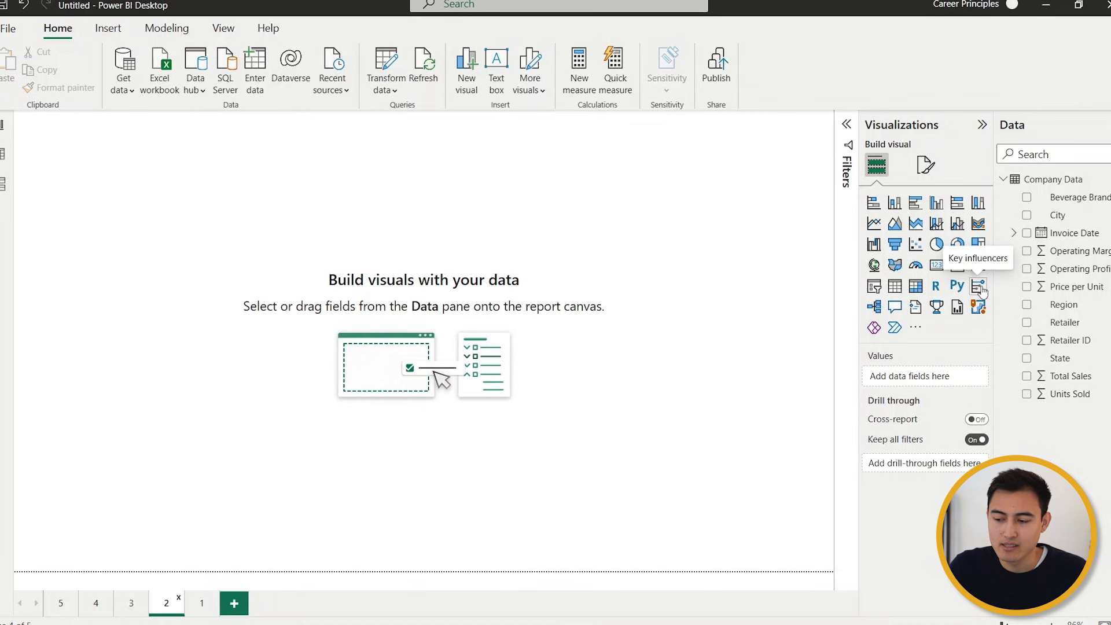
# Add a Key influencers visual to page 2.
pyautogui.click(980, 292)
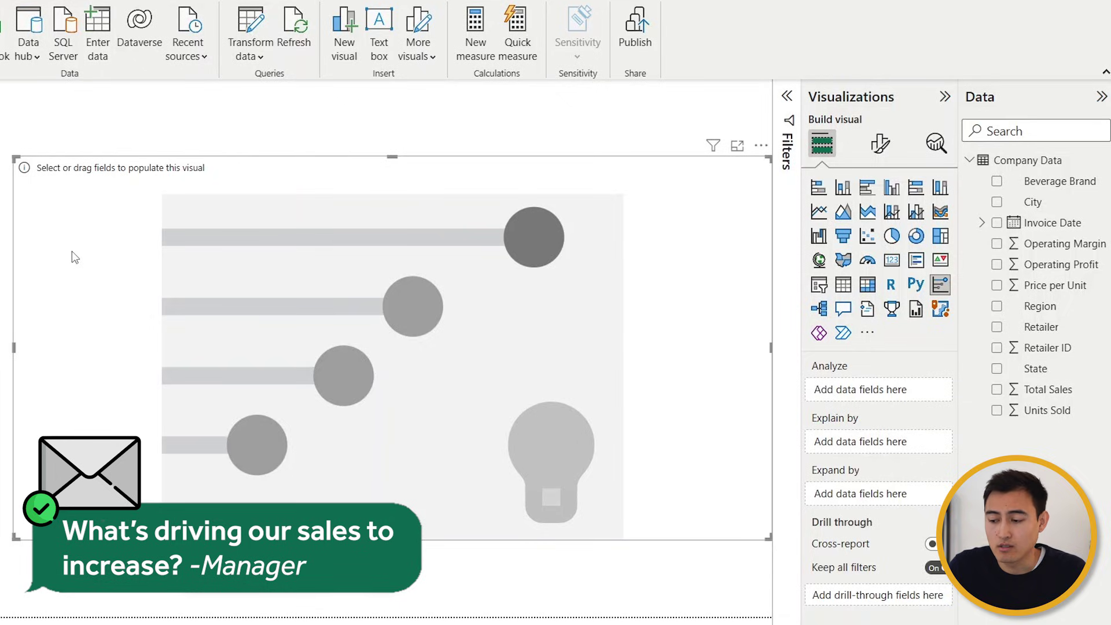
# Analyze Total Sales by Region and Price per Unit, with Price per Unit summarized as Average.
pyautogui.moveTo(1050, 390); pyautogui.dragTo(902, 393)
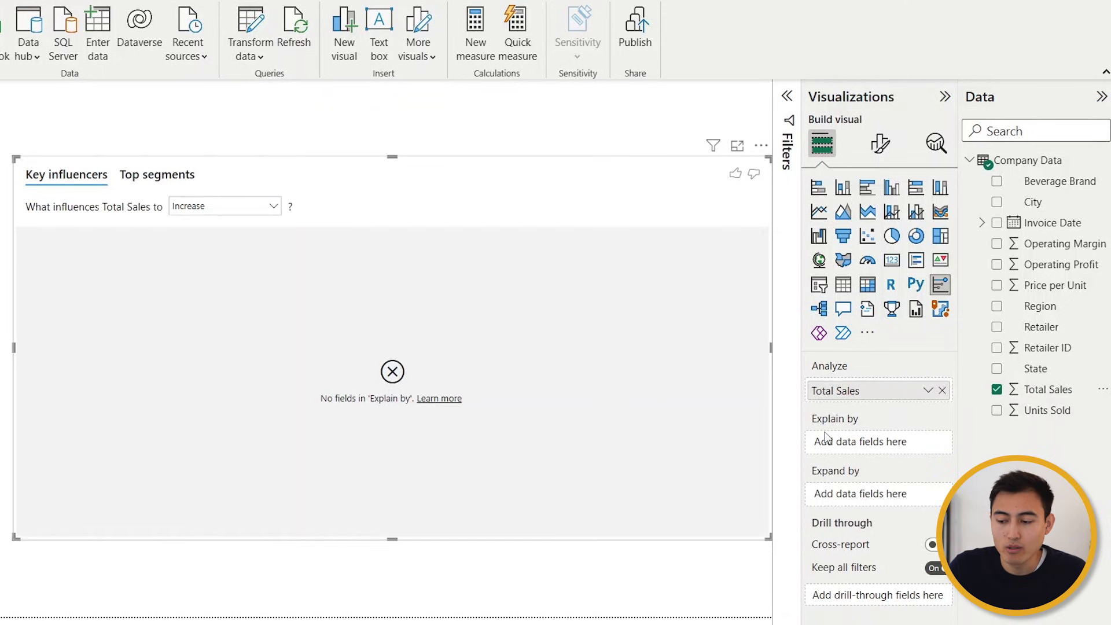
pyautogui.moveTo(827, 428)
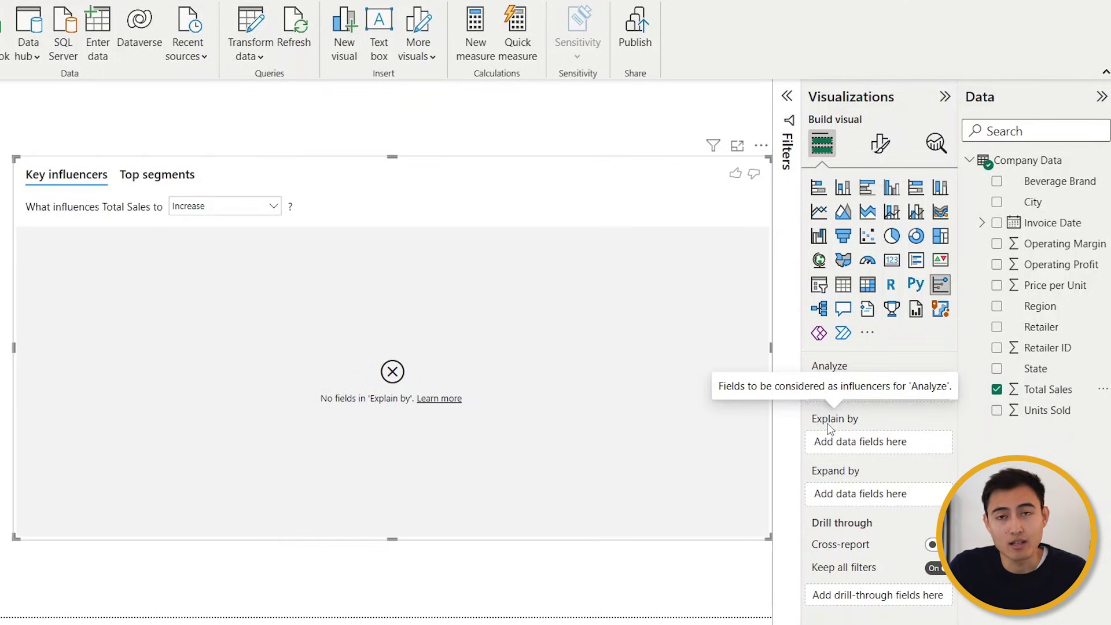
pyautogui.moveTo(1039, 309); pyautogui.dragTo(879, 447)
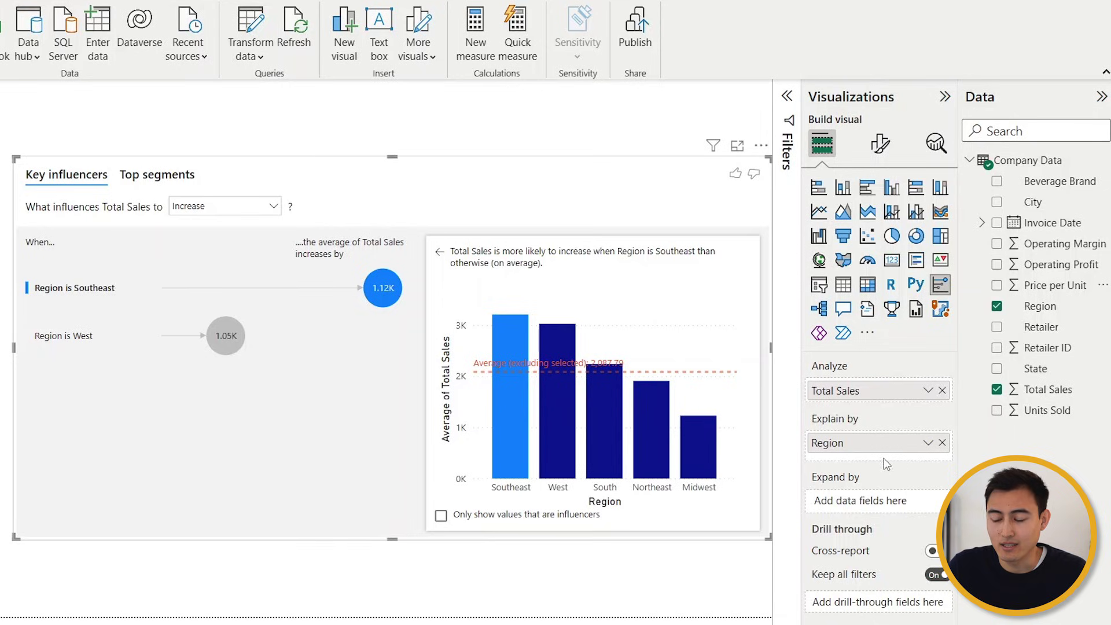
pyautogui.moveTo(1040, 290); pyautogui.dragTo(892, 462)
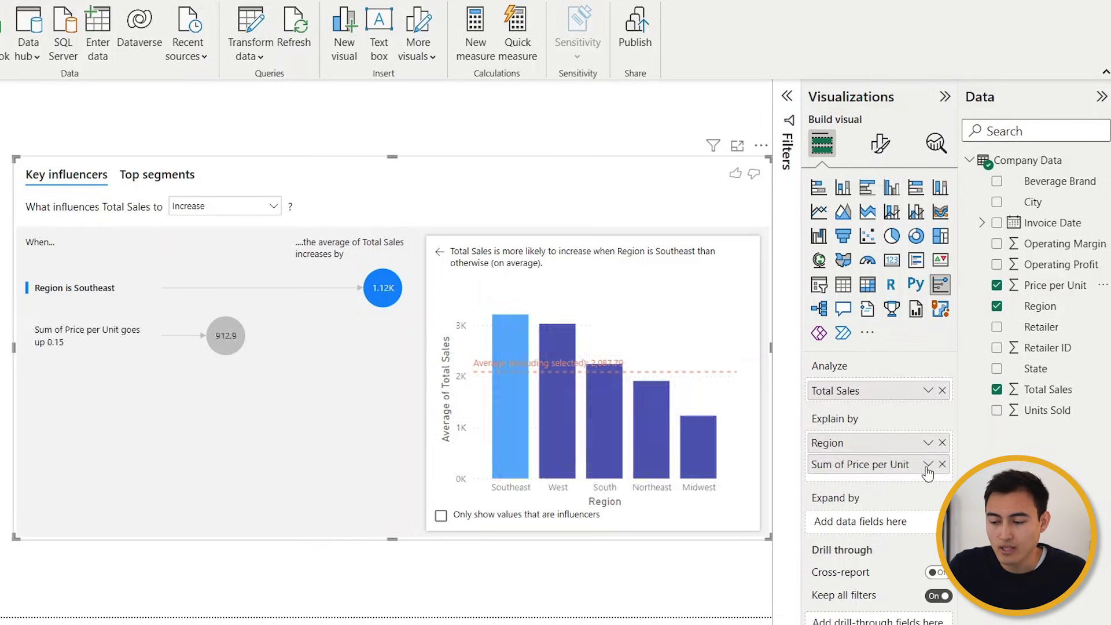
pyautogui.click(928, 465)
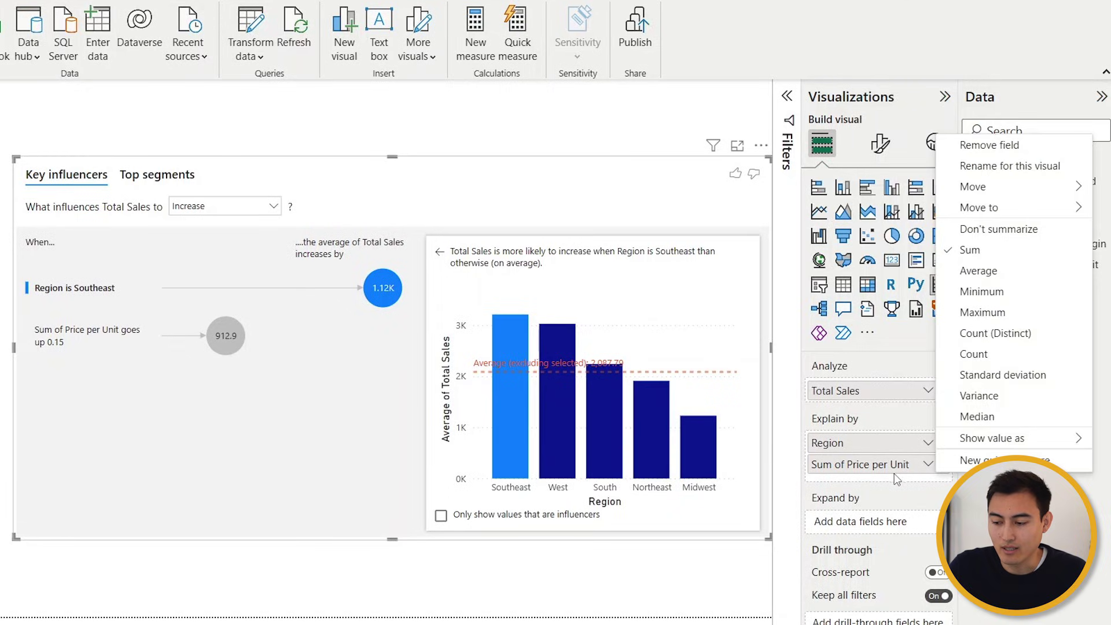
pyautogui.click(978, 271)
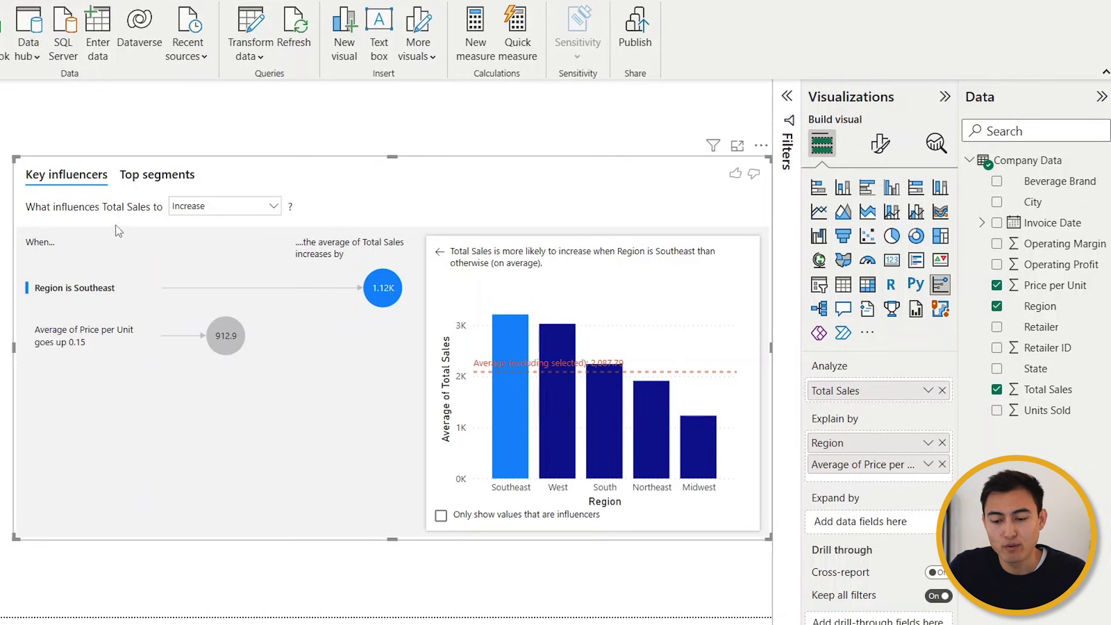
# Keep the analysis on Increase and open the Price per Unit influencer's scatter plot.
pyautogui.click(269, 207)
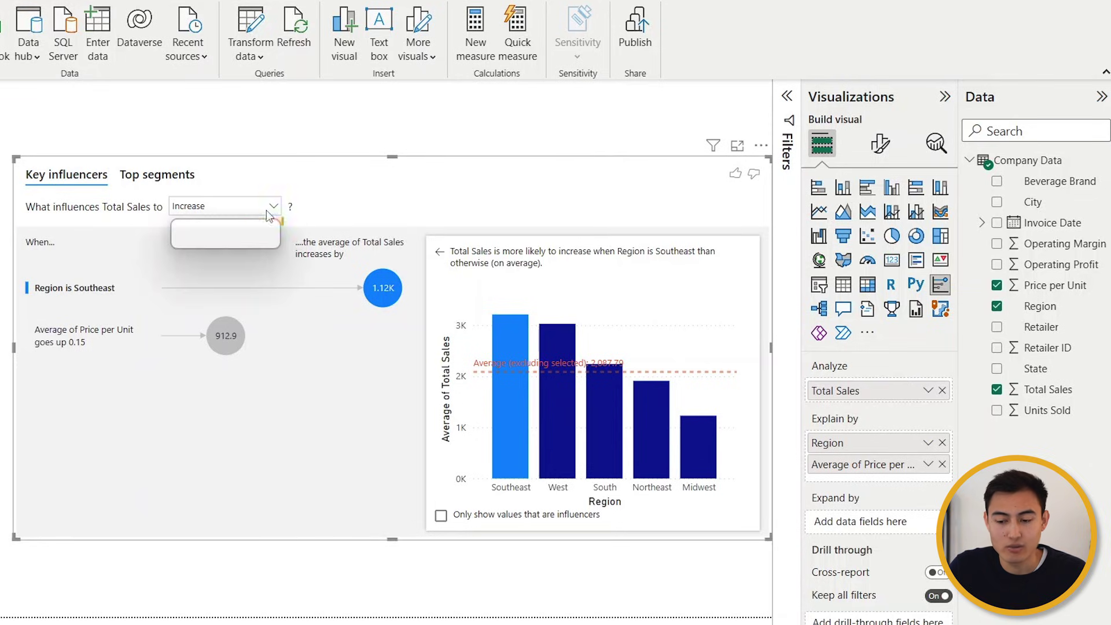
pyautogui.click(355, 198)
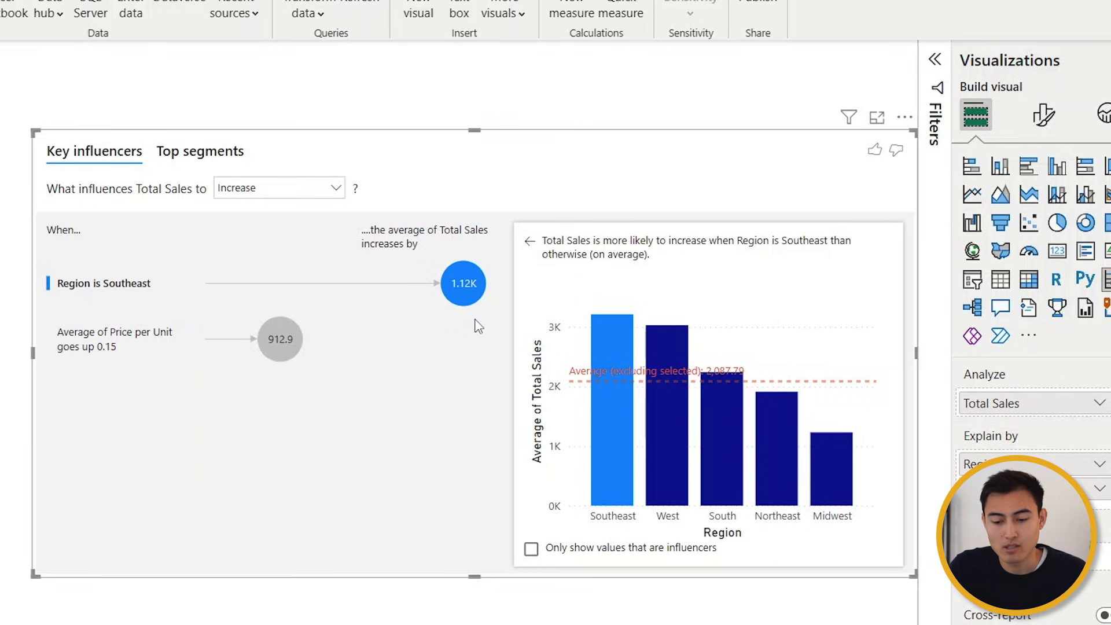
pyautogui.click(268, 346)
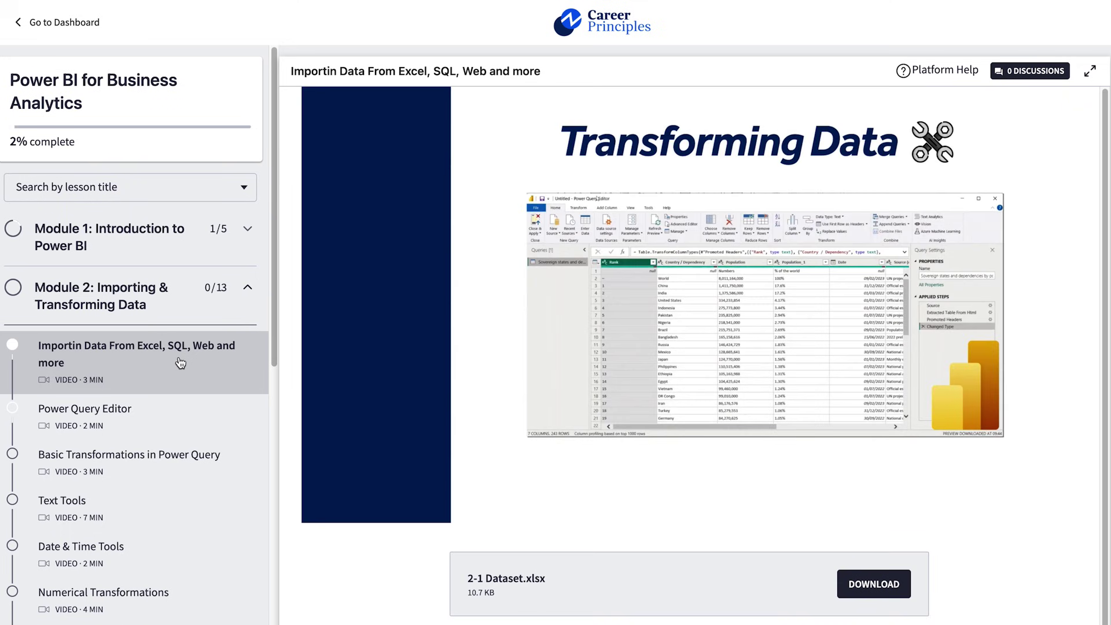
# Scroll down through the Power BI for Business Analytics course lesson list.
pyautogui.scroll(-1, 179, 361)
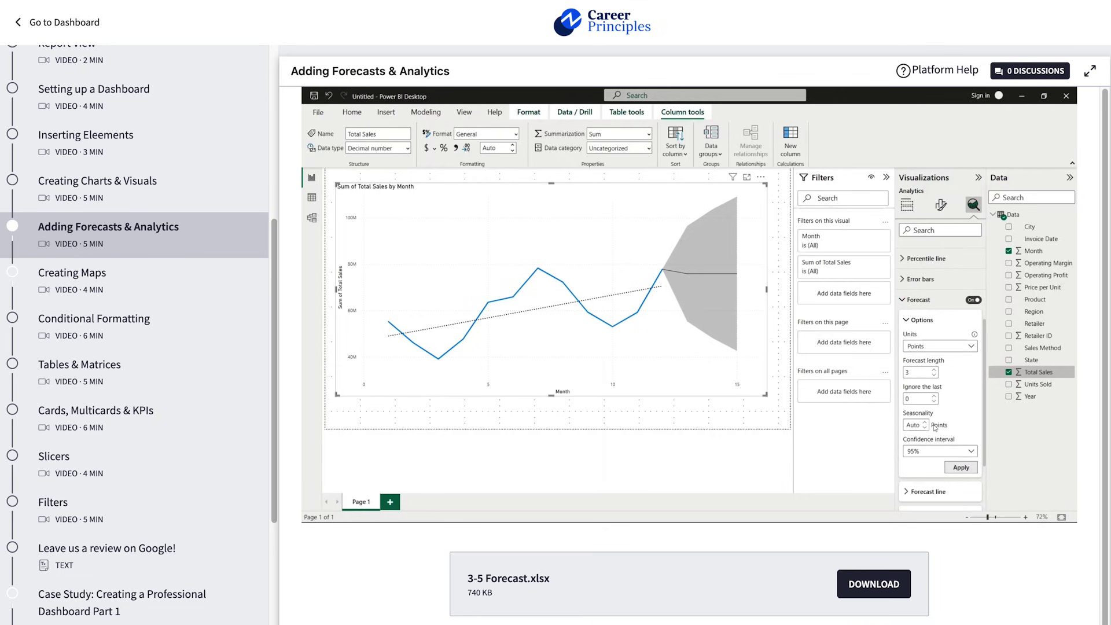
pyautogui.scroll(-1, 134, 334)
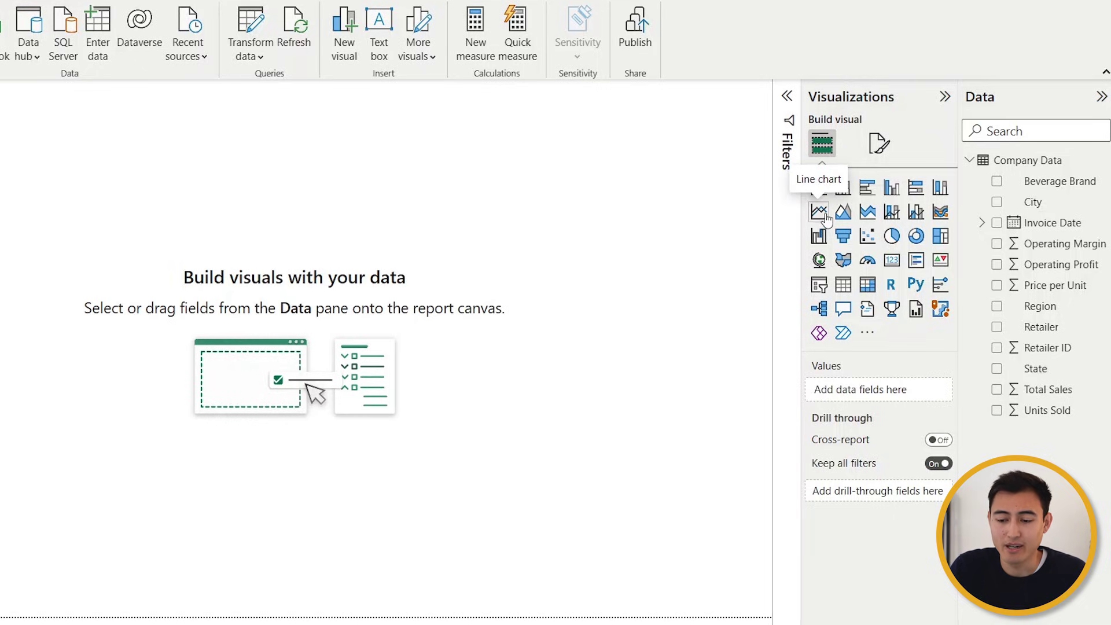
# Chart Sum of Total Sales over Invoice Date as a line, drilled up to Year and Quarter.
pyautogui.click(819, 212)
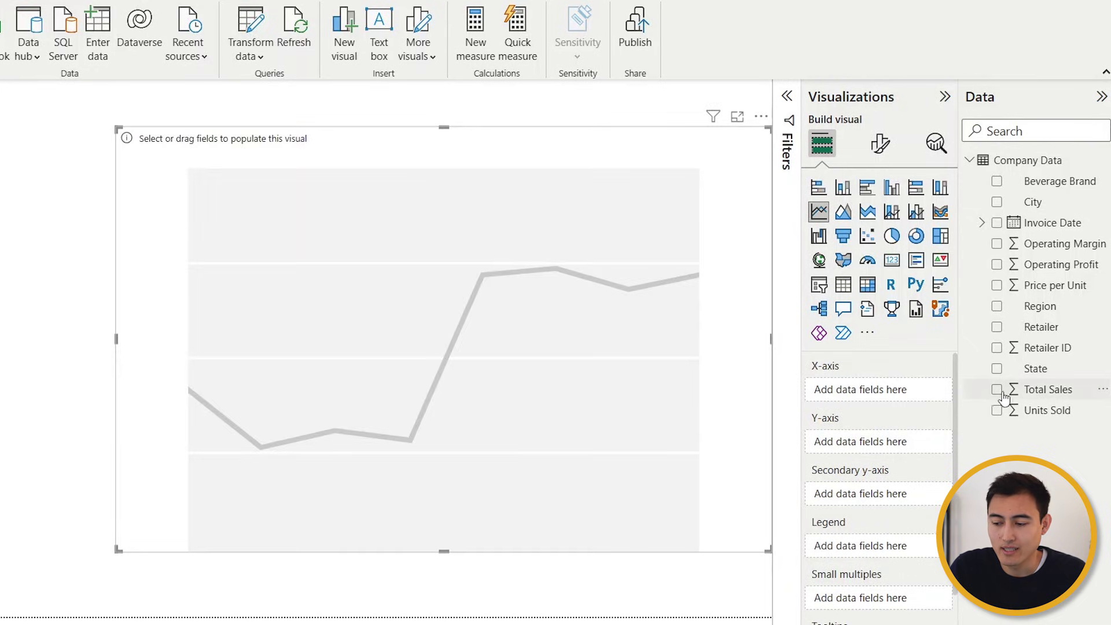
pyautogui.click(998, 390)
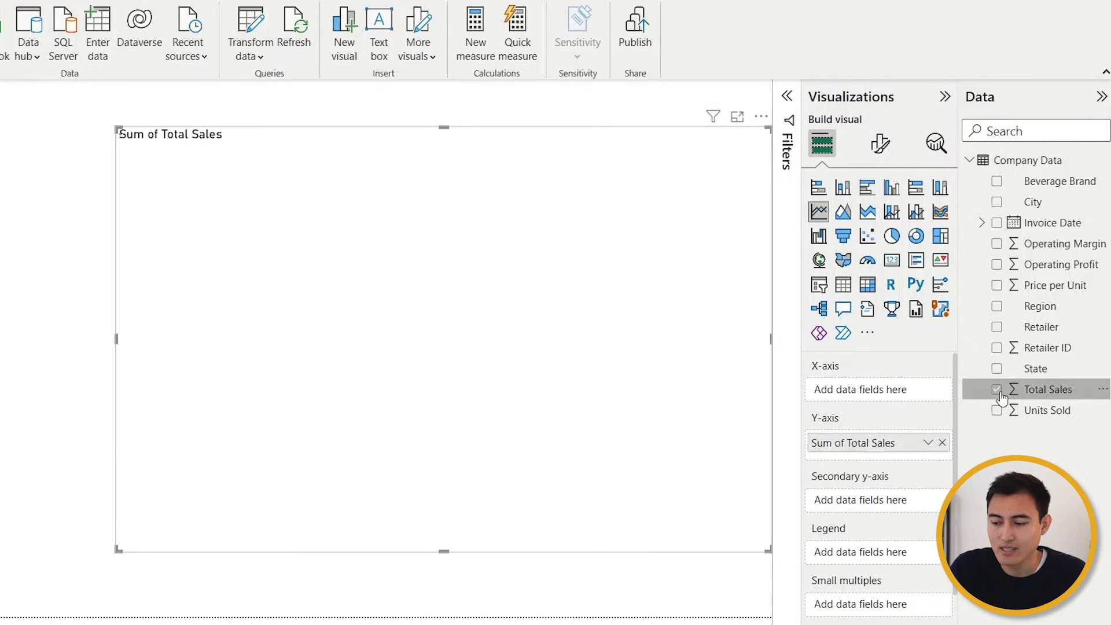
pyautogui.click(996, 223)
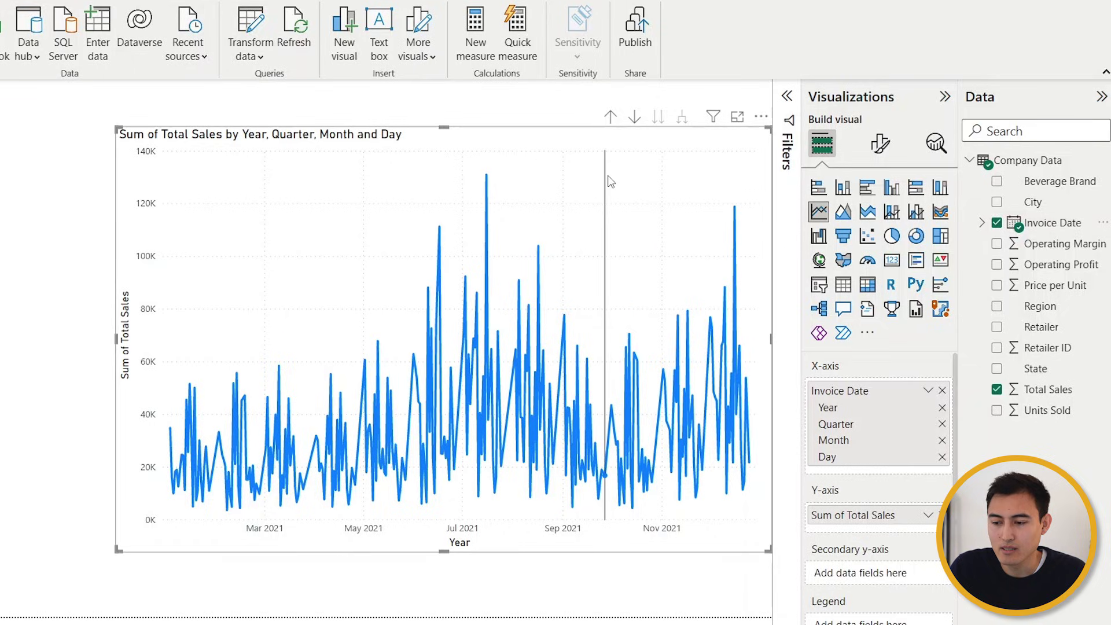
pyautogui.click(611, 118)
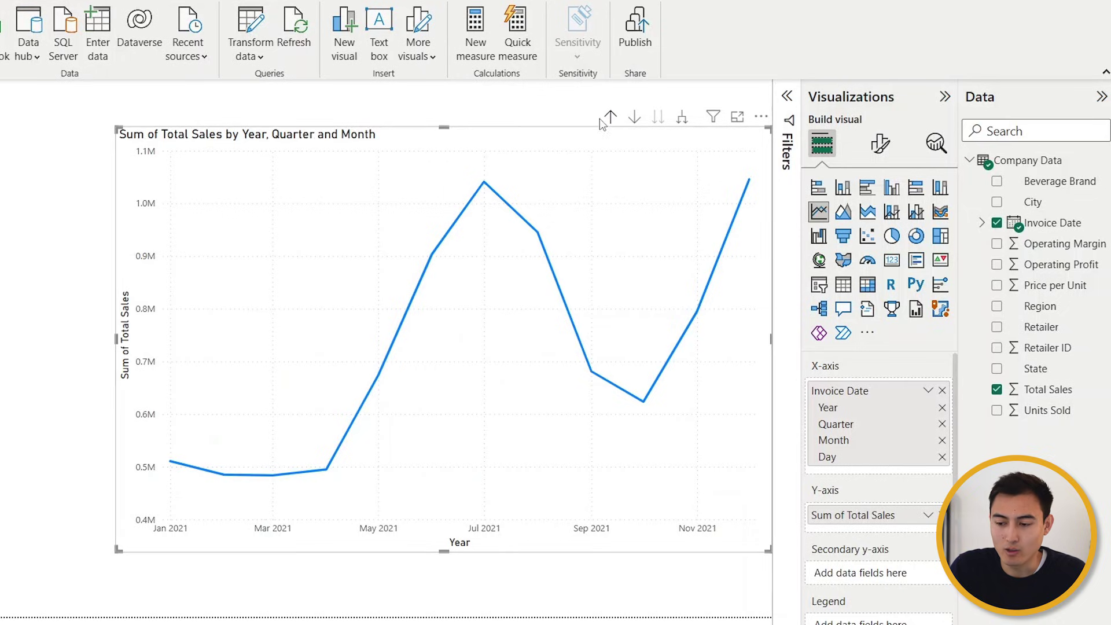
pyautogui.click(610, 117)
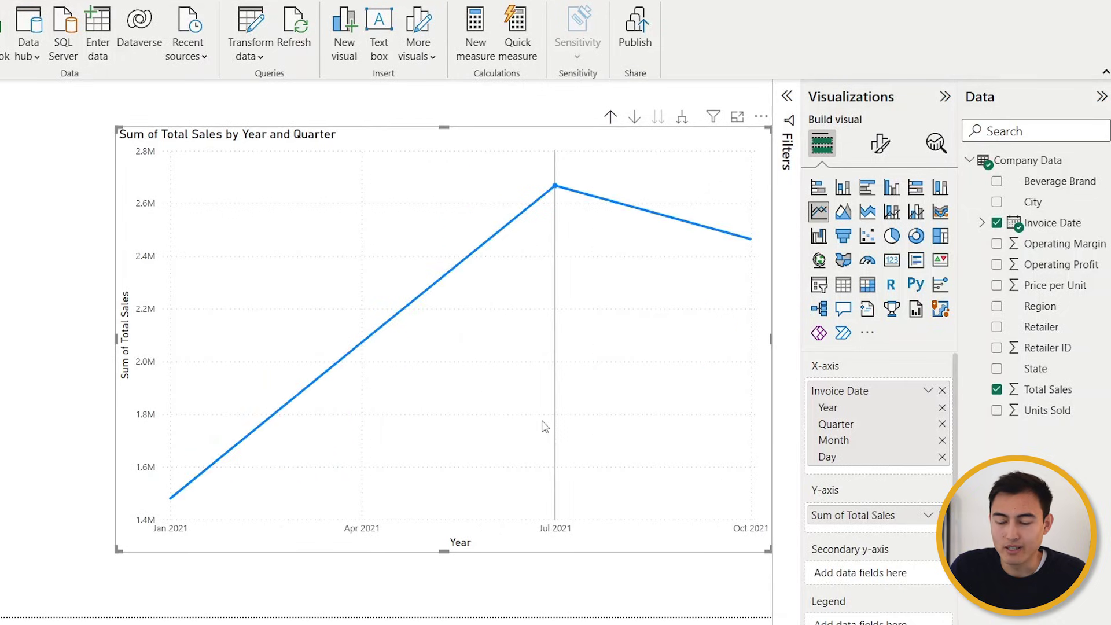
pyautogui.moveTo(544, 427)
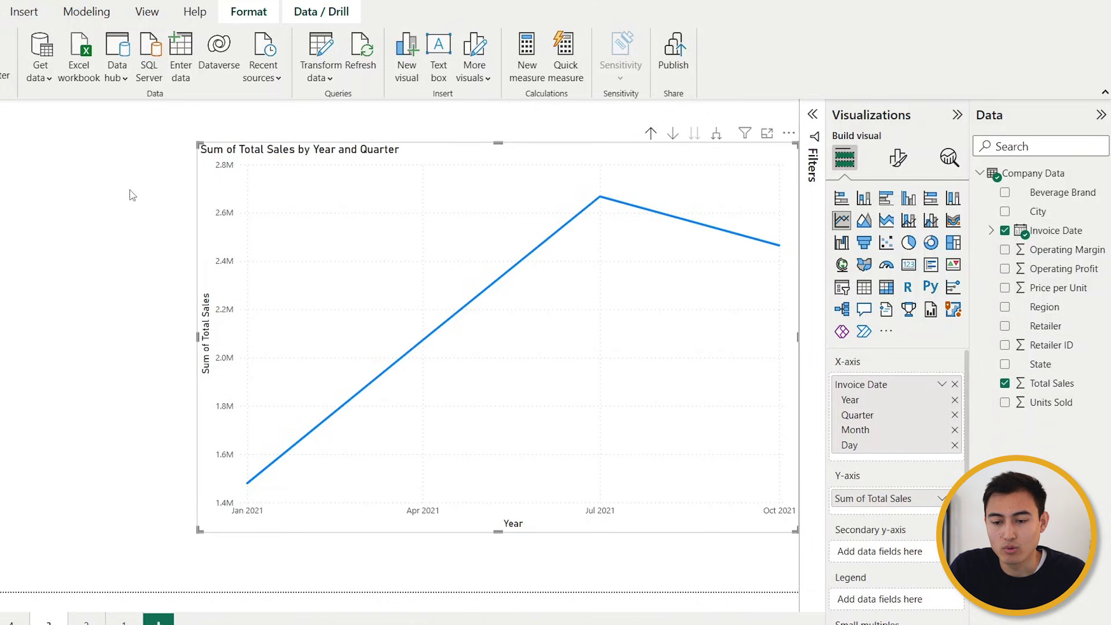
# Add three bookmarks in the Bookmarks pane and rename the first to 'Quarter'.
pyautogui.click(146, 22)
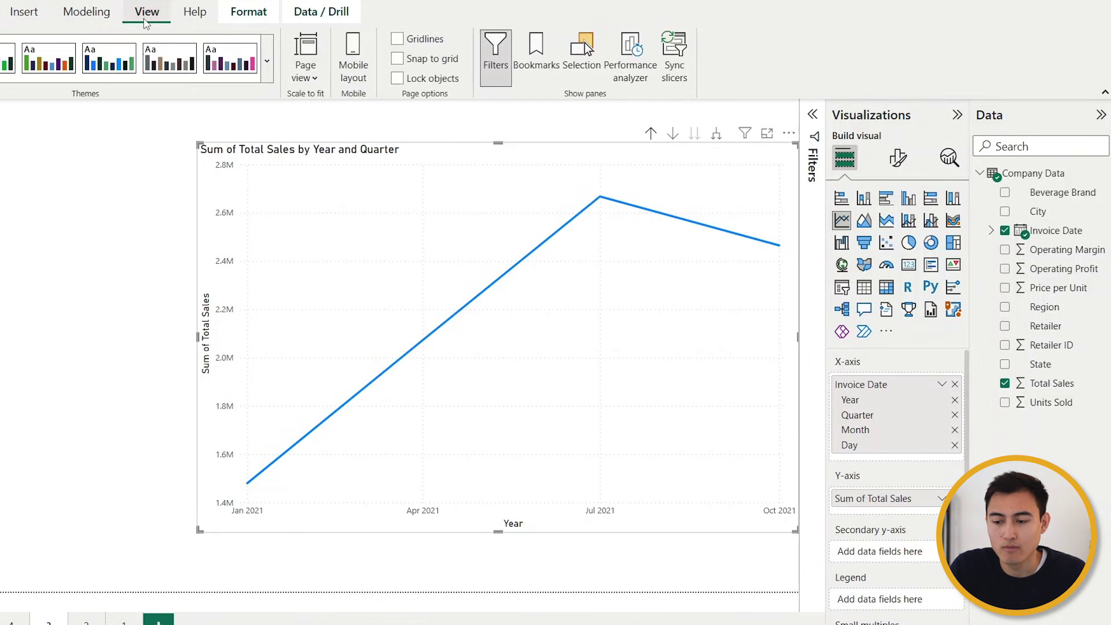
pyautogui.click(546, 57)
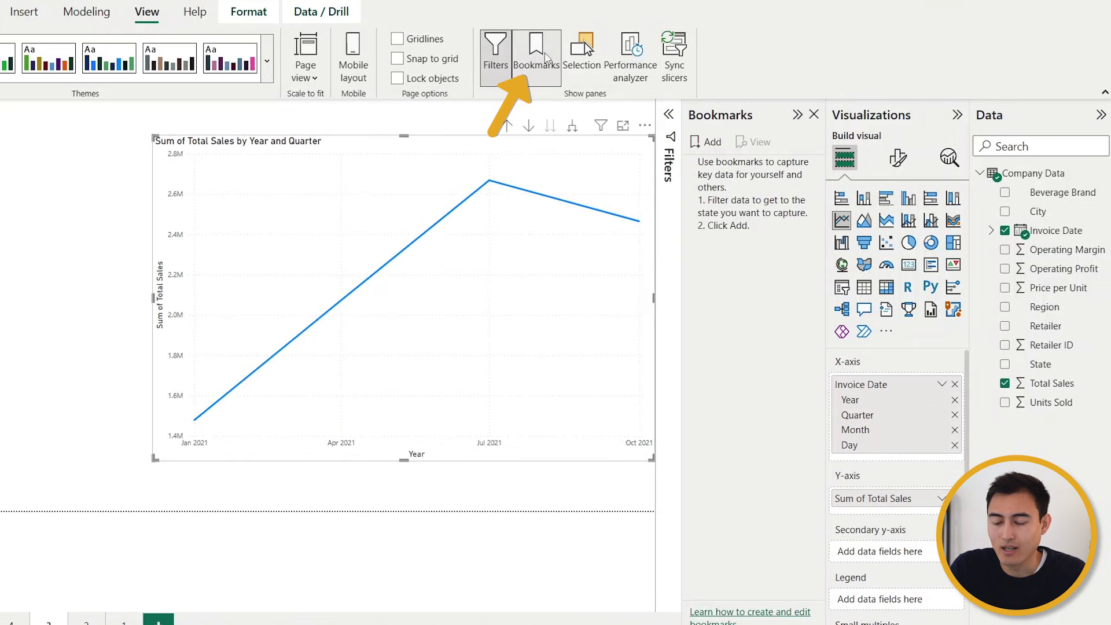
pyautogui.click(715, 146)
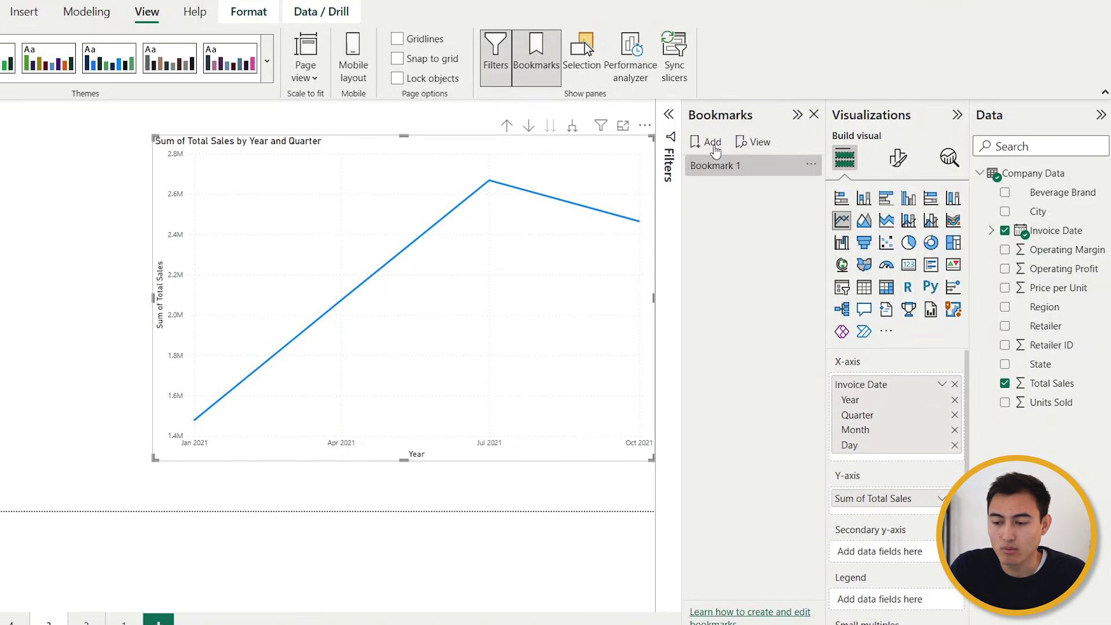
pyautogui.click(715, 144)
pyautogui.click(715, 145)
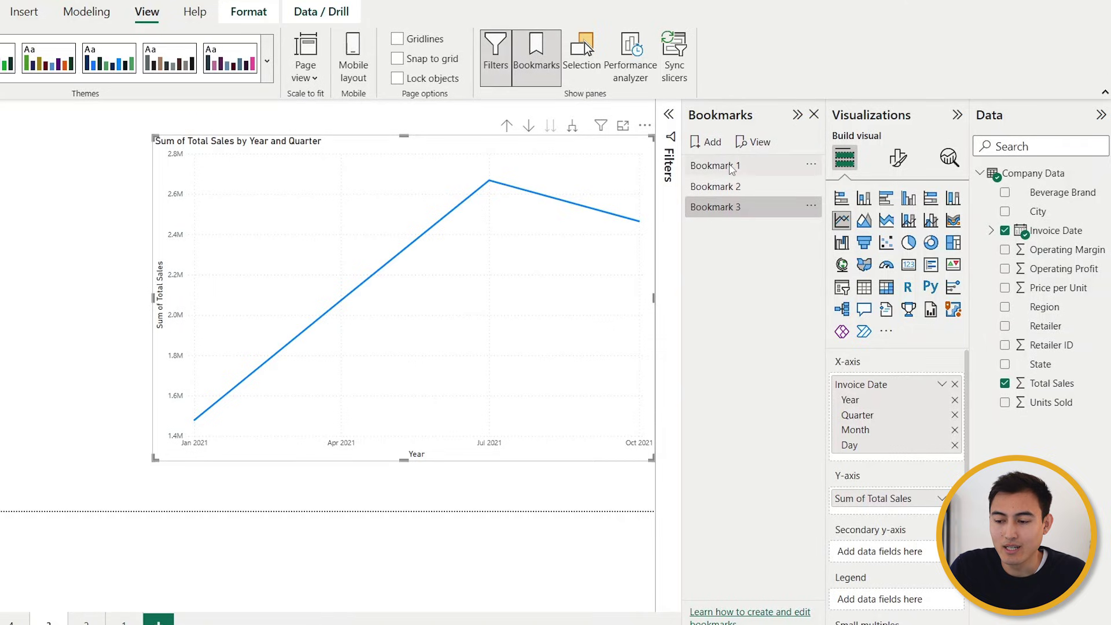
pyautogui.doubleClick(732, 167)
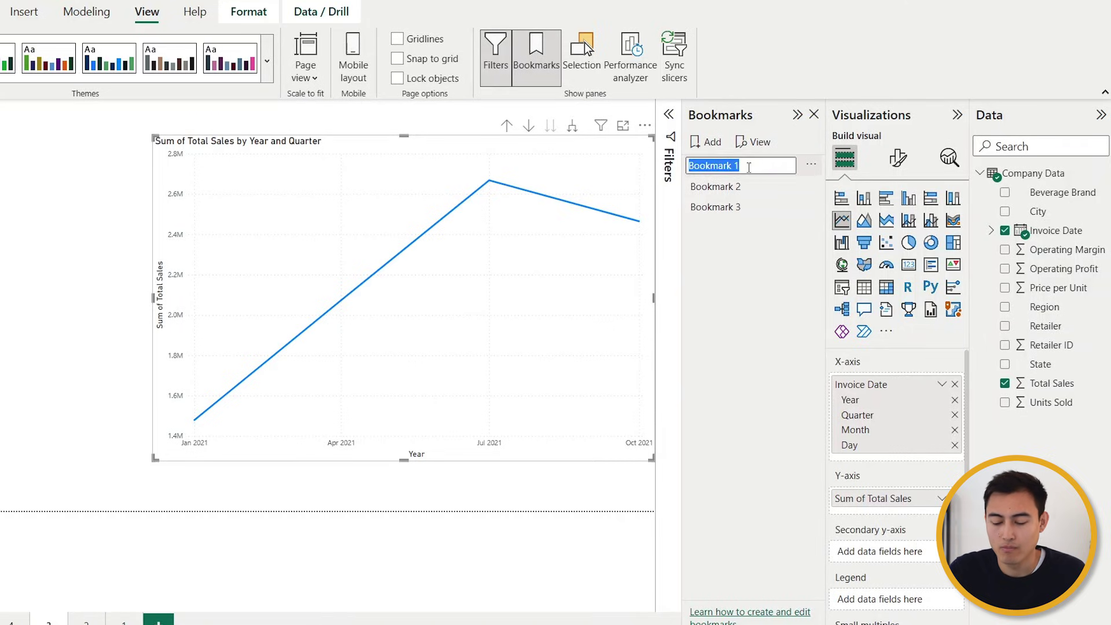
pyautogui.write('Quarter')
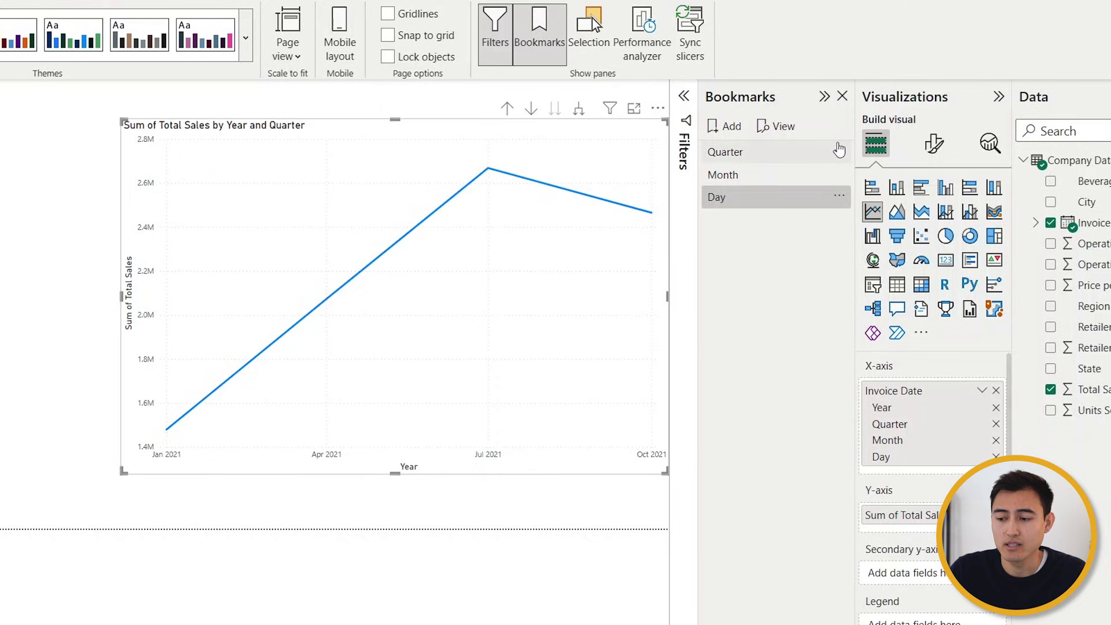
# Update the Quarter, Month and Day bookmarks, expanding the chart one date level before each.
pyautogui.click(840, 149)
pyautogui.click(840, 152)
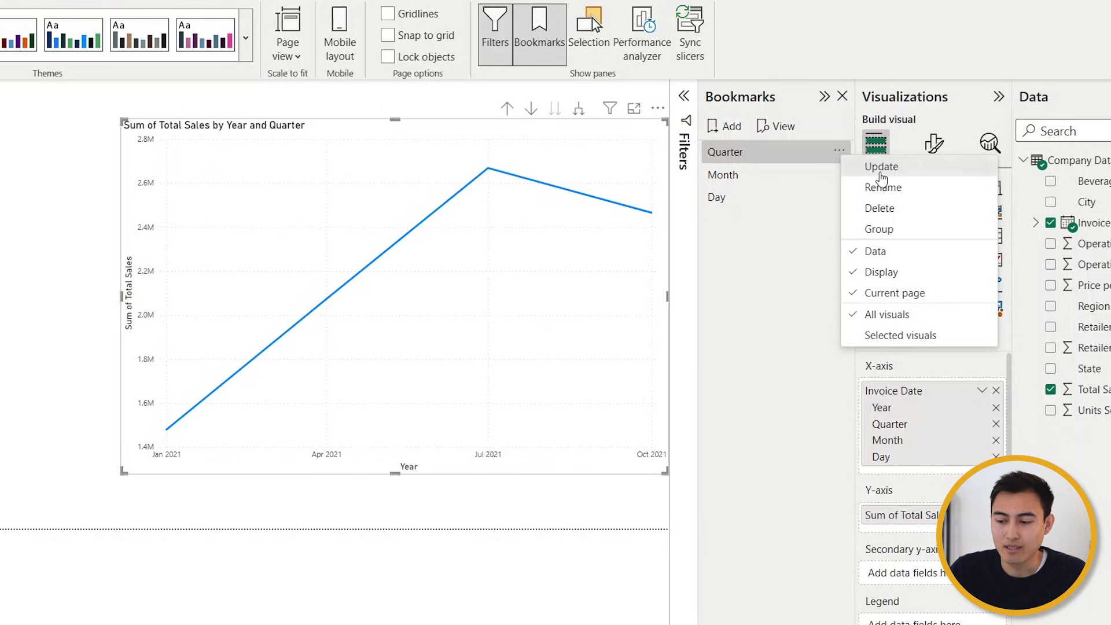
pyautogui.click(882, 170)
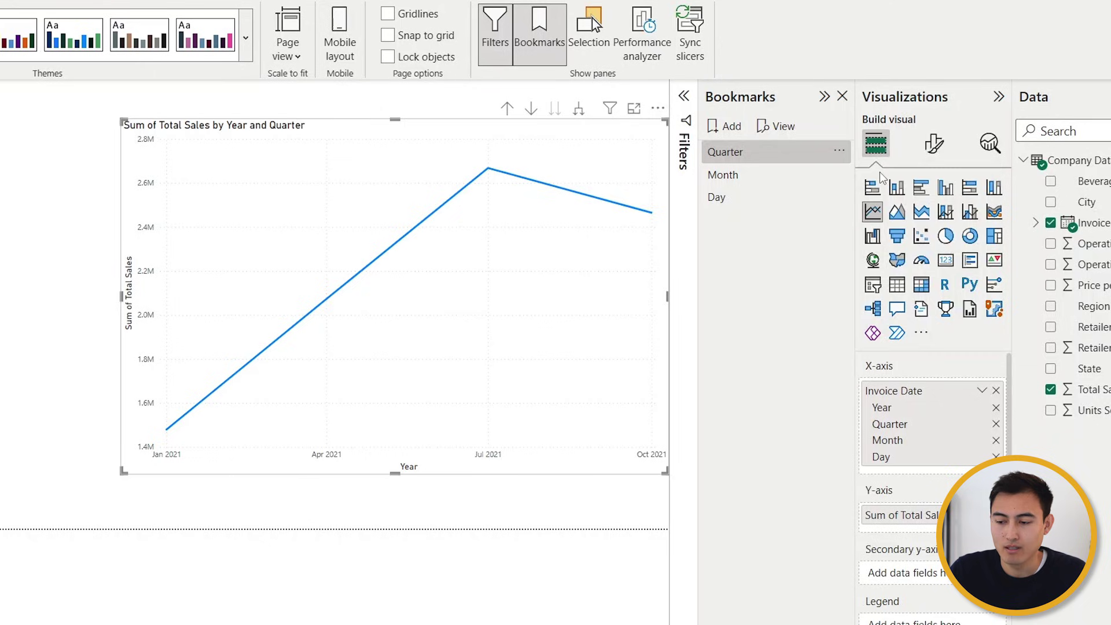
pyautogui.click(578, 114)
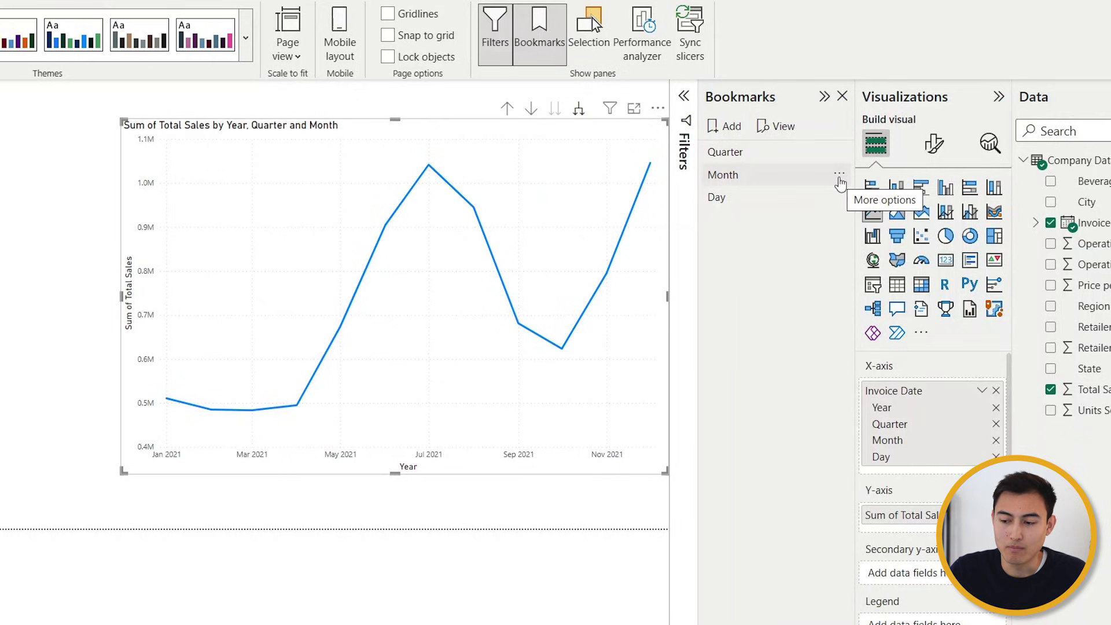
pyautogui.click(840, 178)
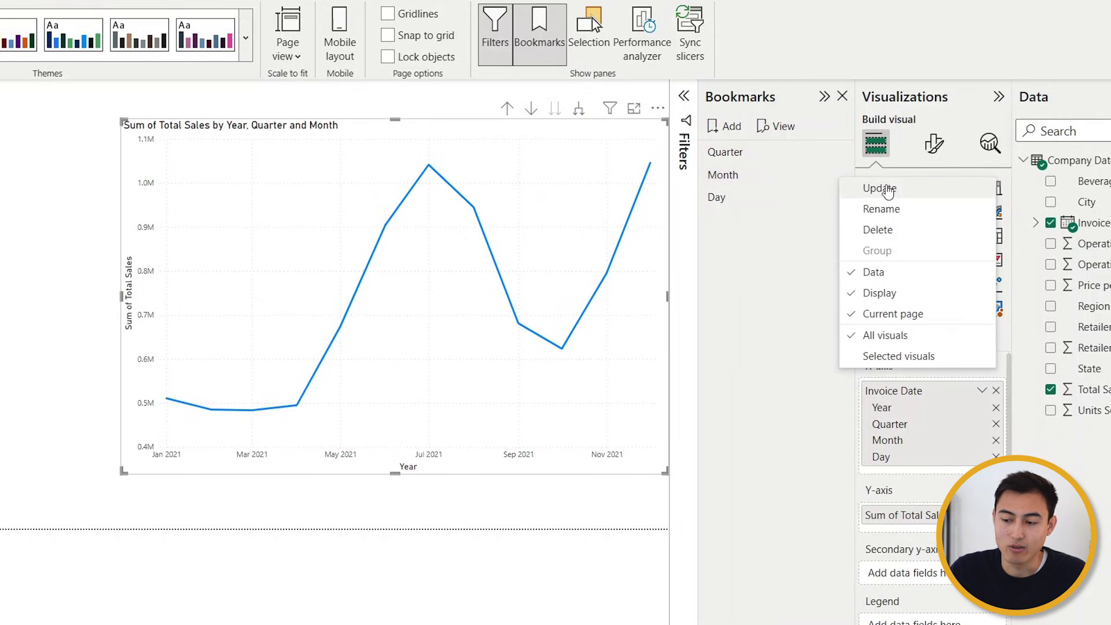
pyautogui.click(888, 191)
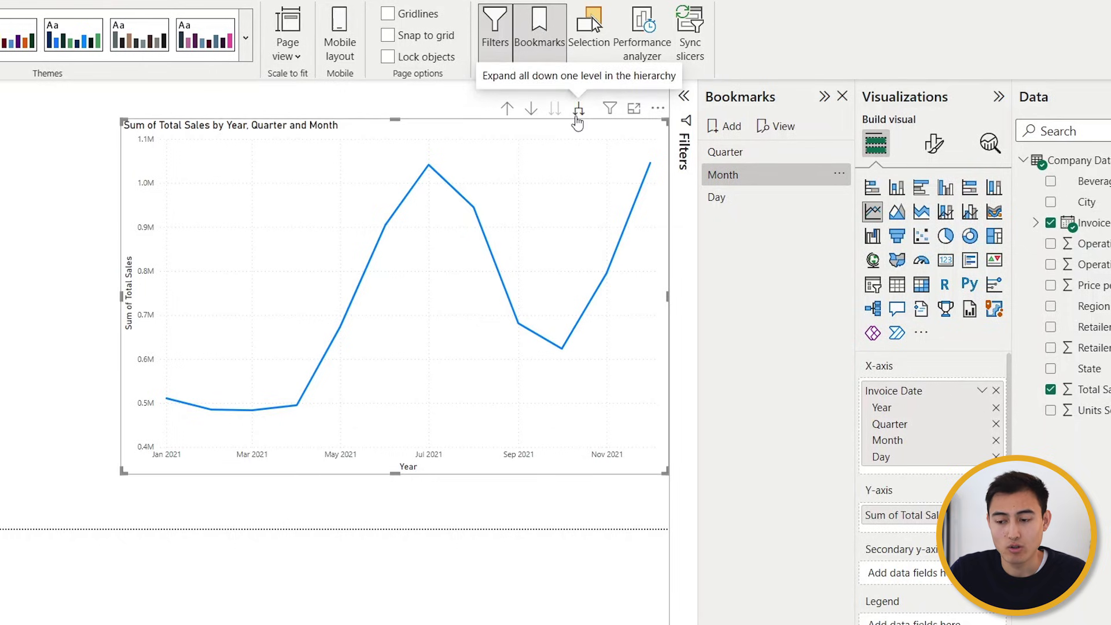
pyautogui.click(578, 110)
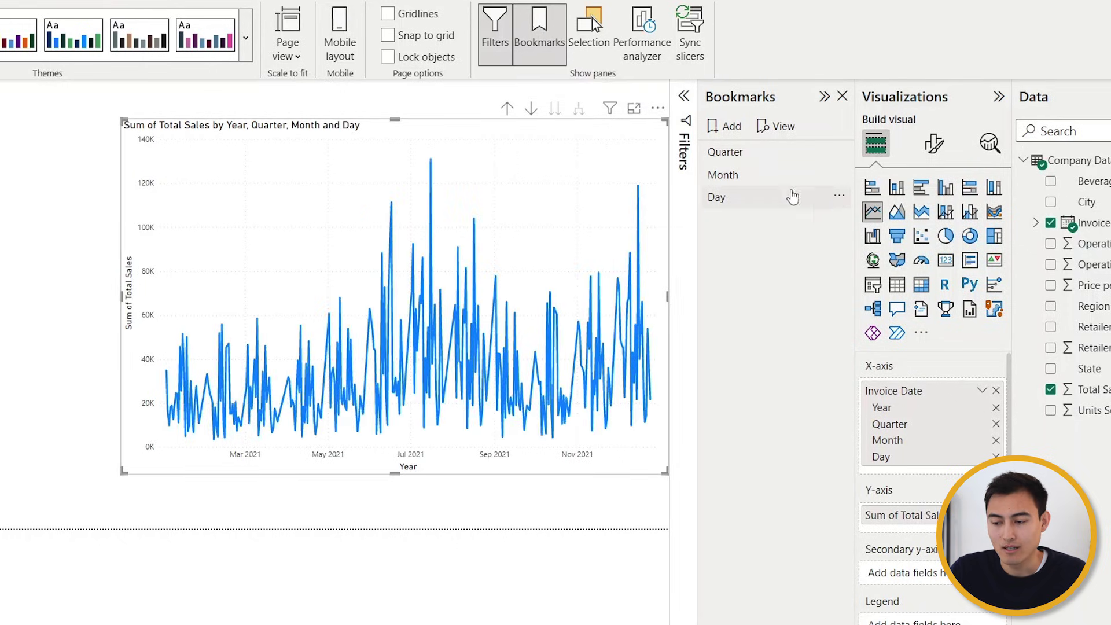
pyautogui.click(840, 198)
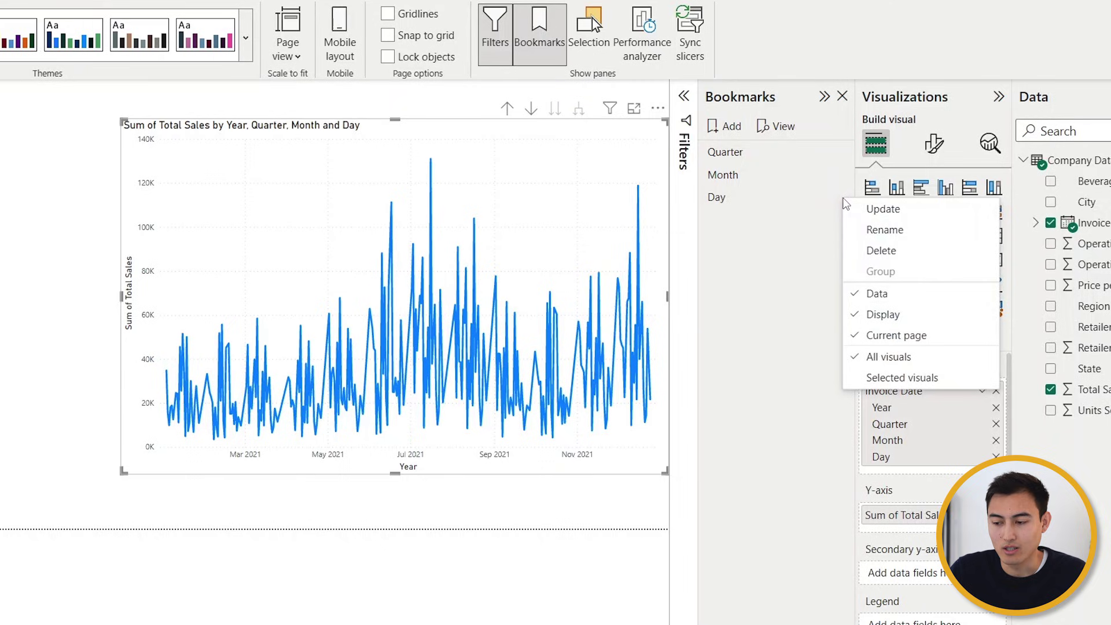
pyautogui.click(877, 210)
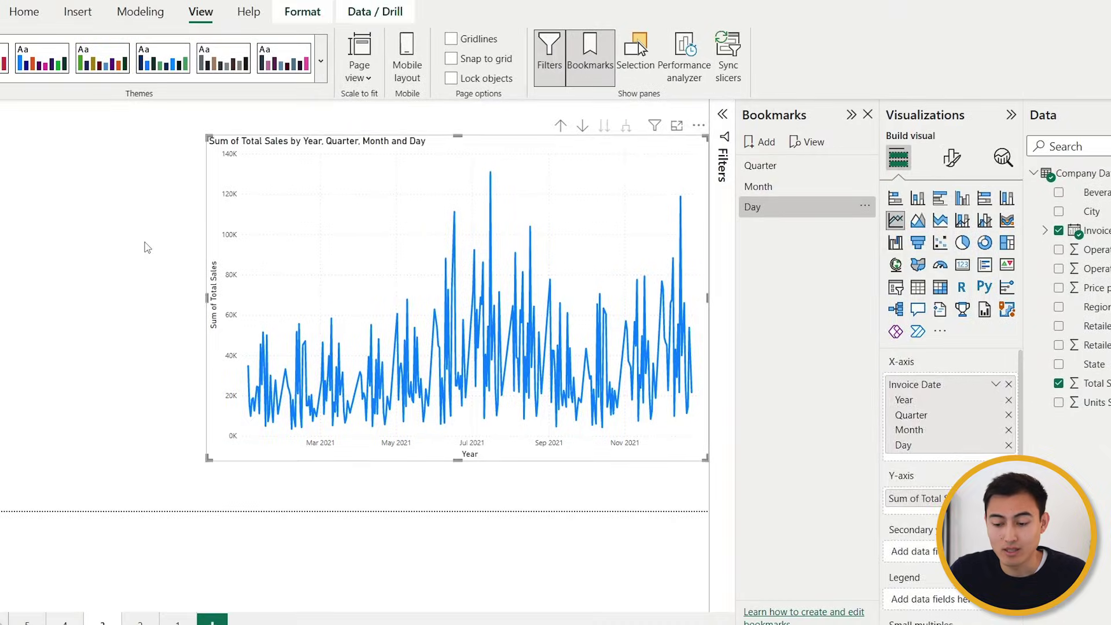
pyautogui.click(433, 487)
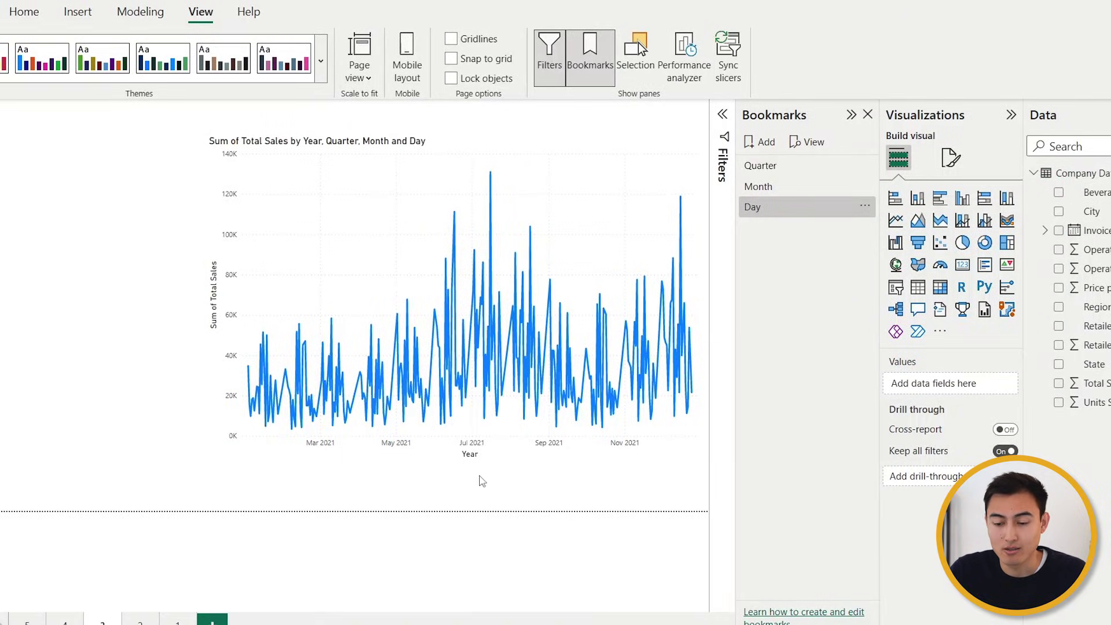
# Insert a Quarter/Month/Day bookmark navigator and place it below the sales chart.
pyautogui.click(69, 16)
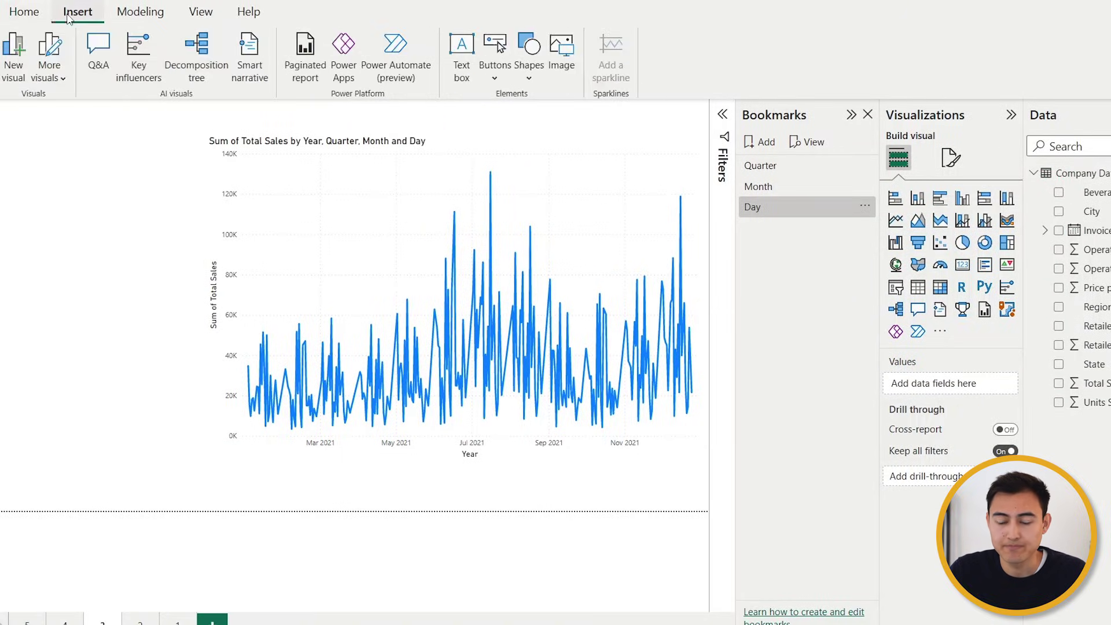
pyautogui.click(489, 75)
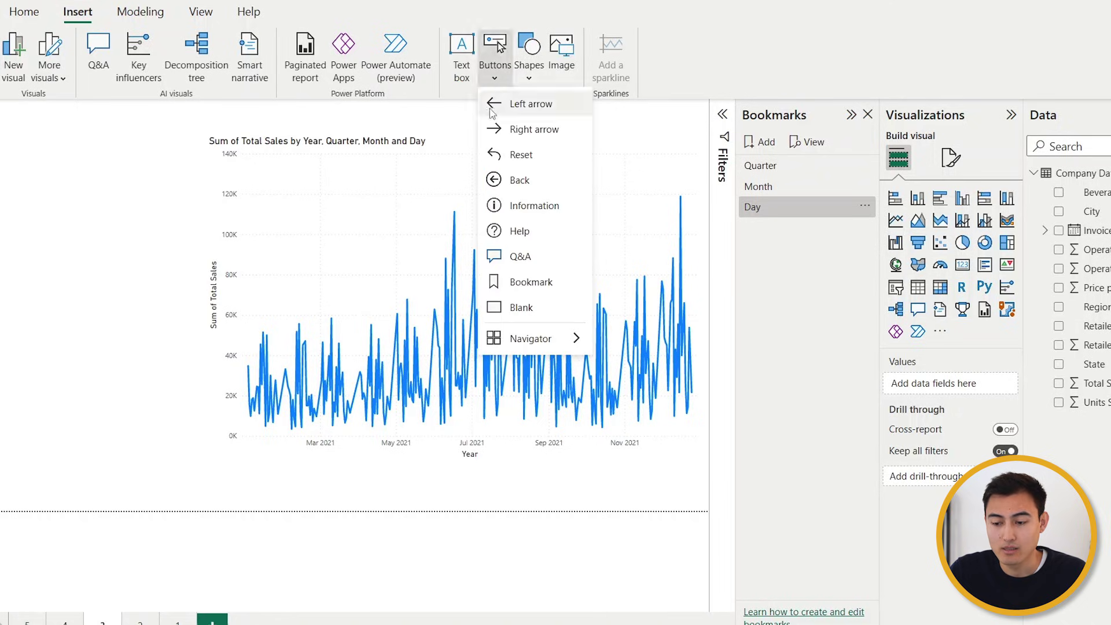
pyautogui.moveTo(517, 340)
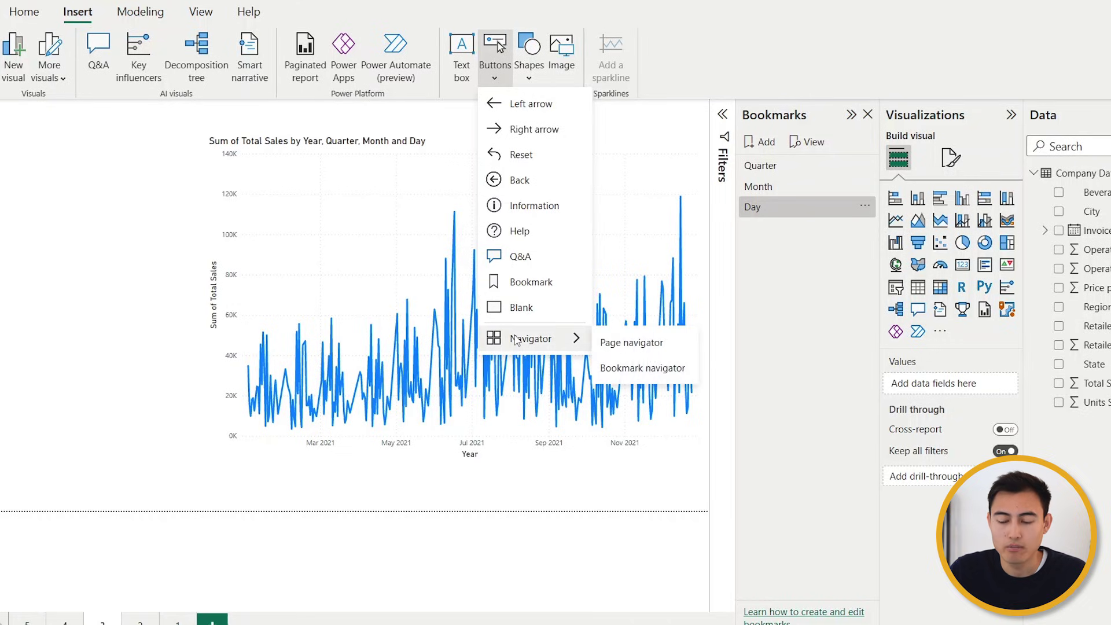
pyautogui.click(621, 369)
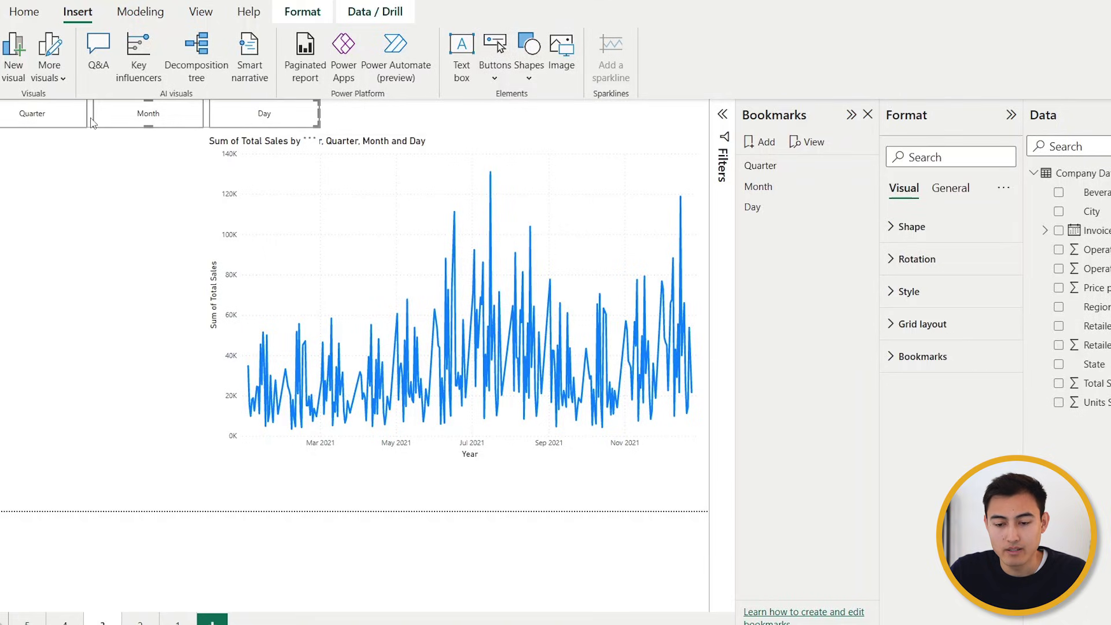
pyautogui.moveTo(91, 121); pyautogui.dragTo(418, 492)
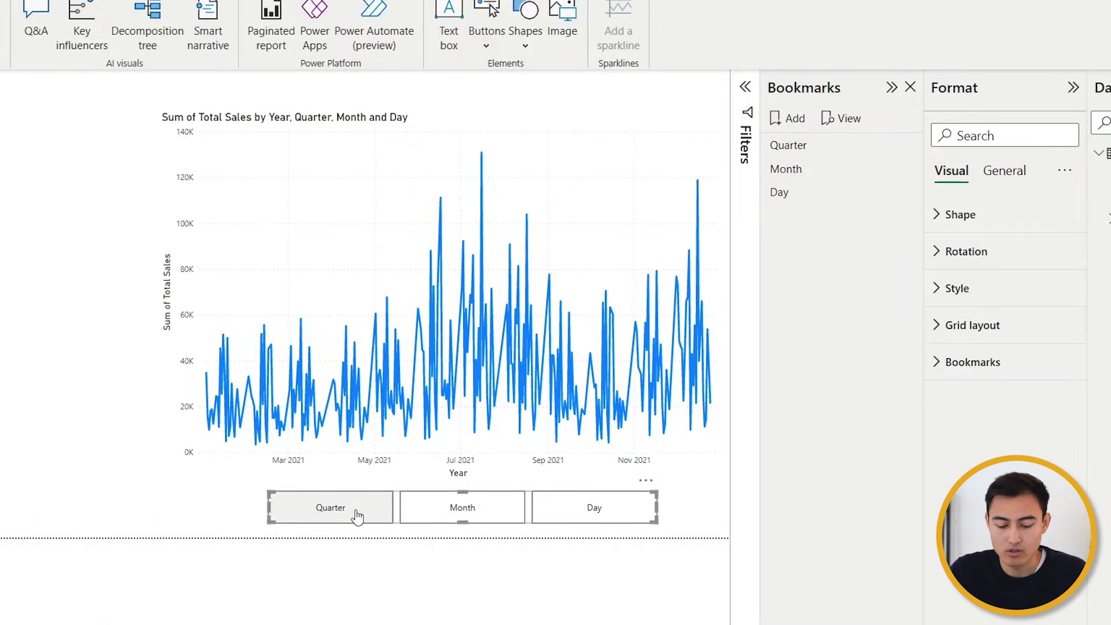
# Step the chart from the Quarter view through Month to the Day view.
pyautogui.keyDown('ctrl'); pyautogui.click(357, 516); pyautogui.keyUp('ctrl')
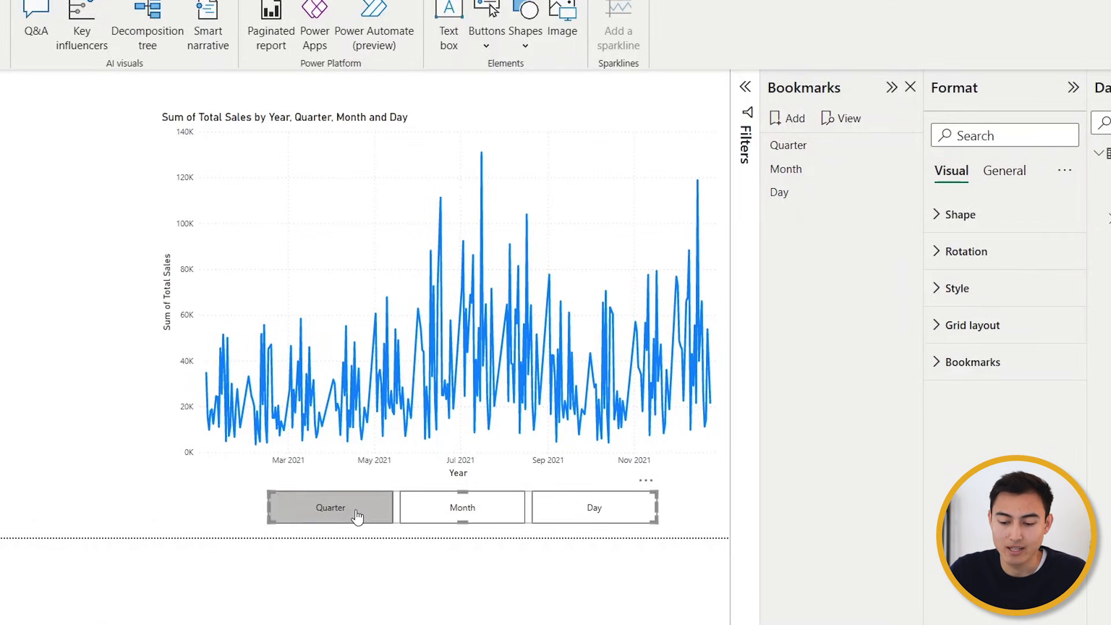
pyautogui.keyDown('ctrl'); pyautogui.click(455, 507); pyautogui.keyUp('ctrl')
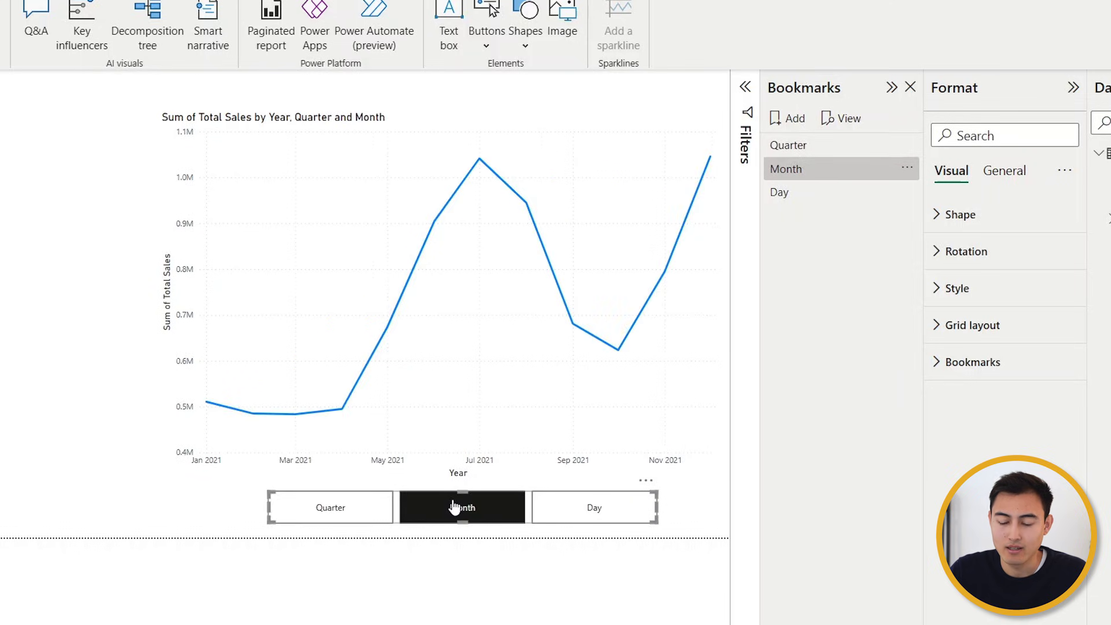
pyautogui.keyDown('ctrl'); pyautogui.click(565, 504); pyautogui.keyUp('ctrl')
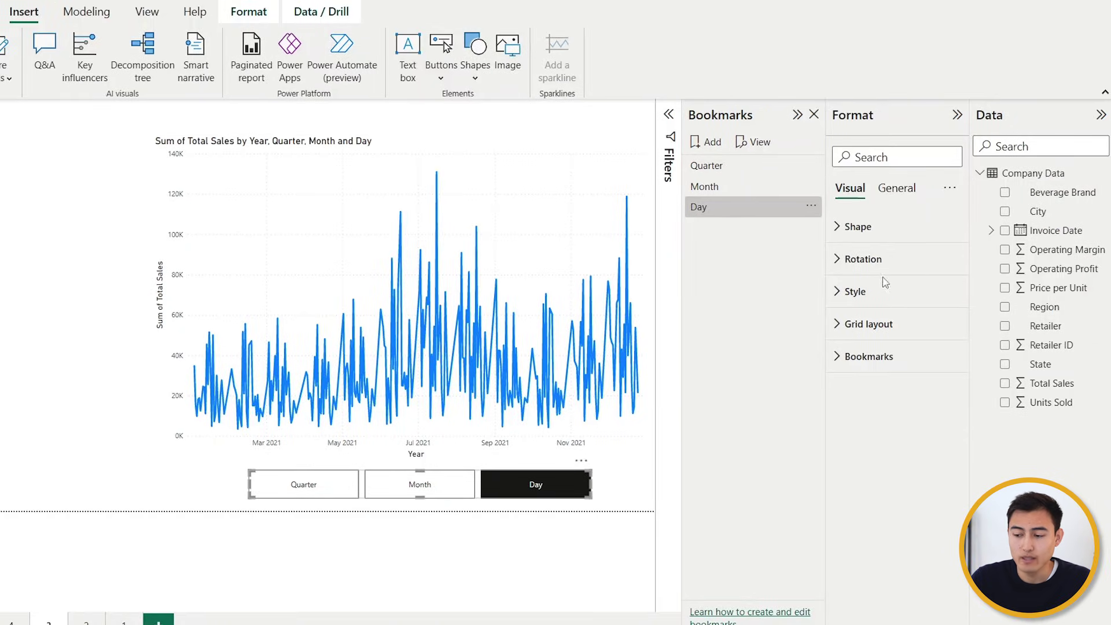
# Turn on a shadow for the Quarter, Month and Day navigator buttons, then deselect them.
pyautogui.click(856, 291)
pyautogui.scroll(-2, 897, 499)
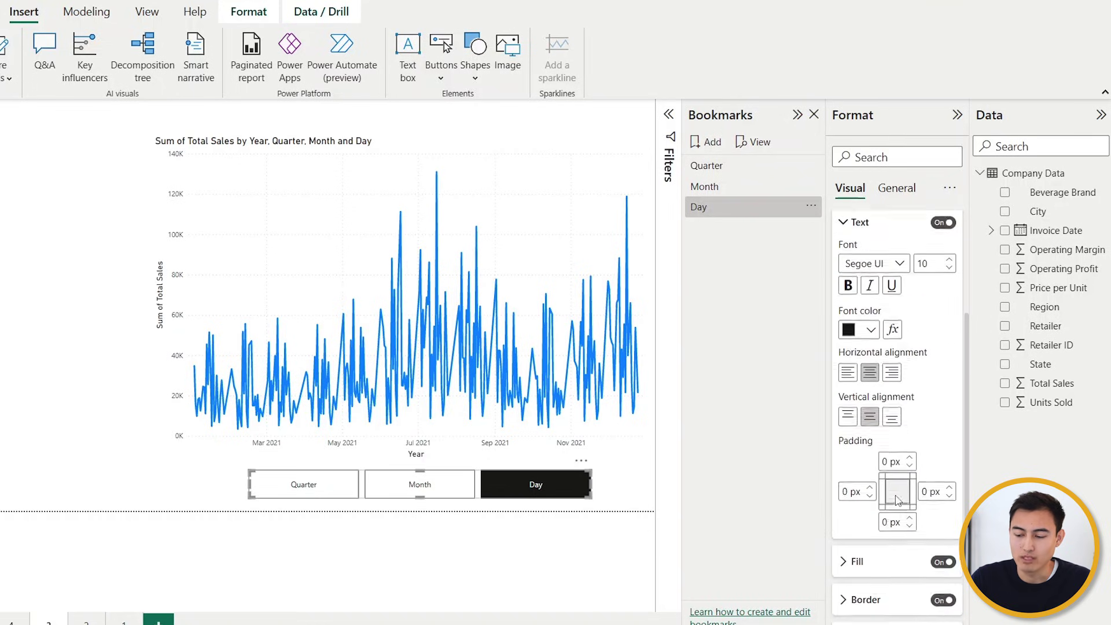
pyautogui.scroll(-1, 897, 499)
pyautogui.scroll(-2, 922, 583)
pyautogui.click(944, 499)
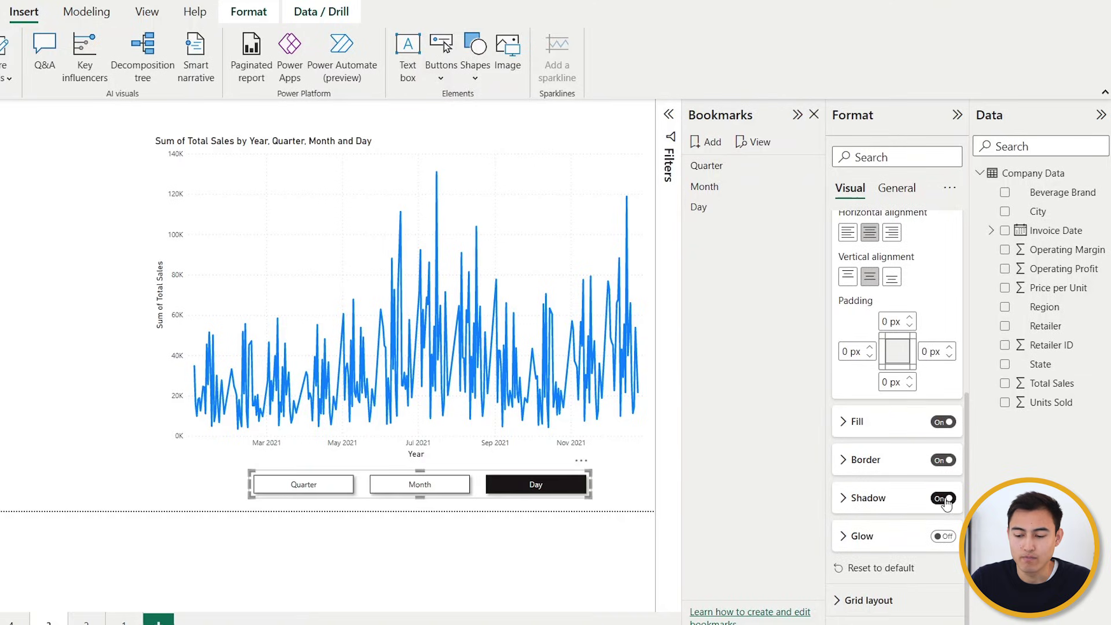
pyautogui.click(54, 429)
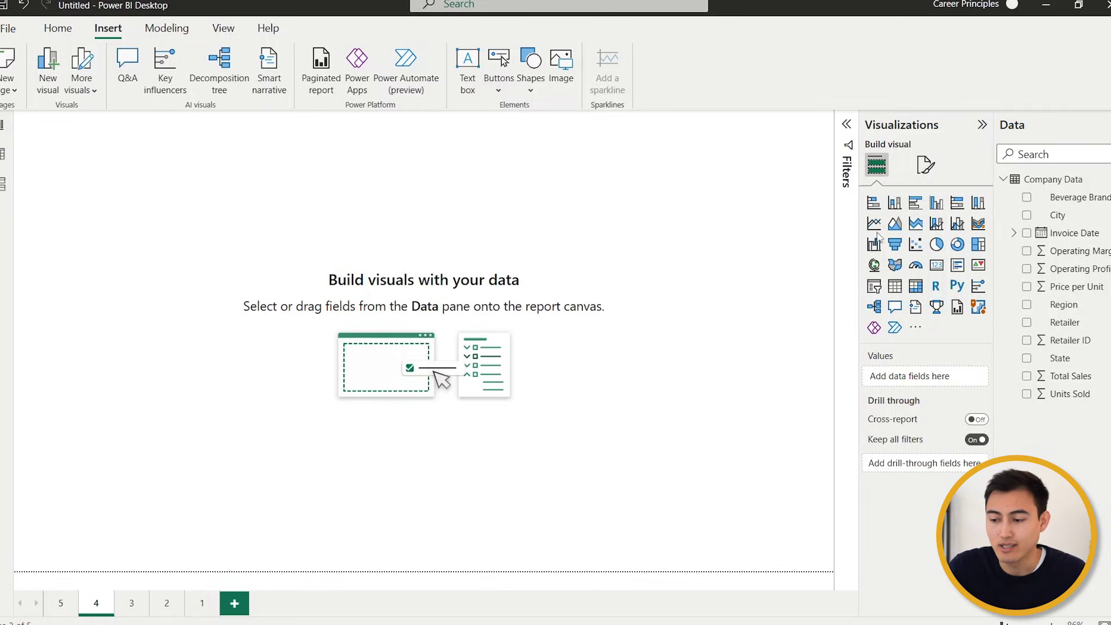
# Add a line chart plotting Units Sold against the Month level of Invoice Date.
pyautogui.click(875, 226)
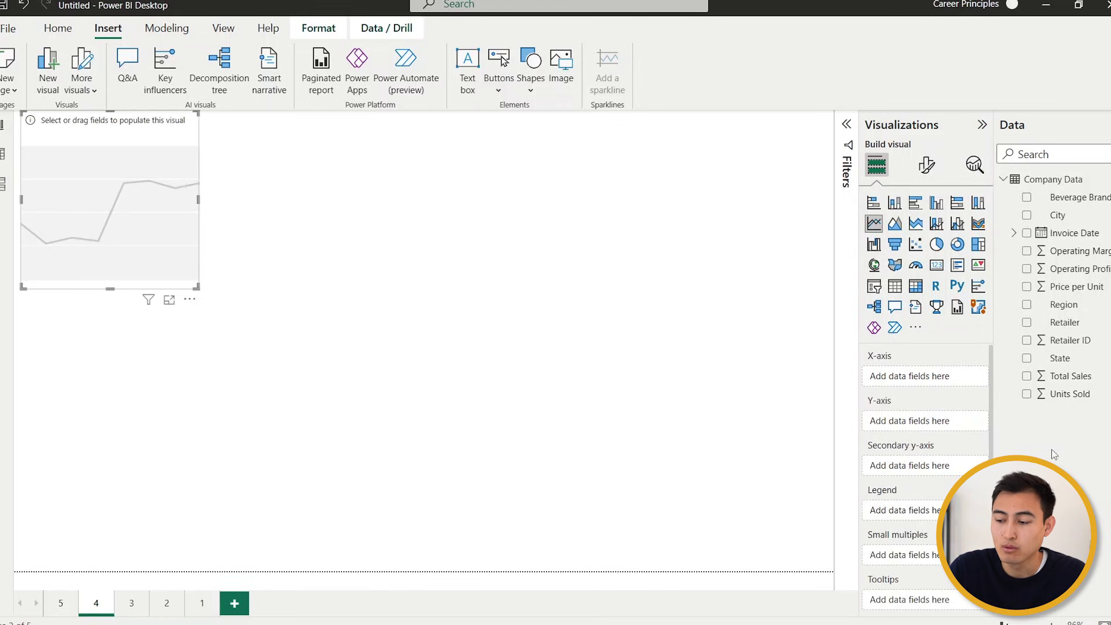
pyautogui.click(1026, 396)
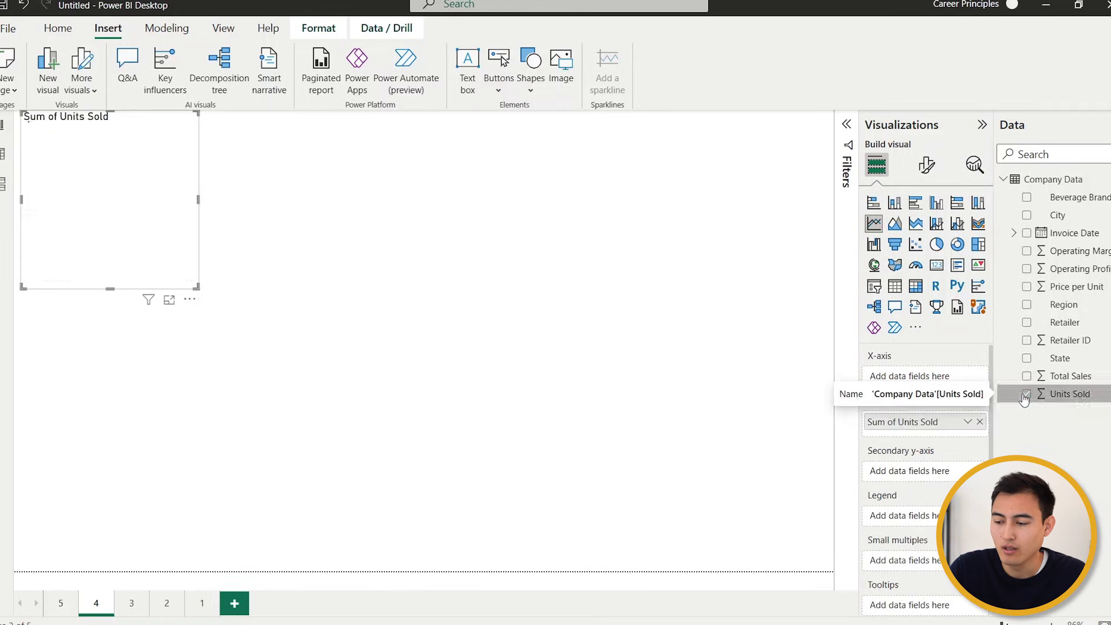
pyautogui.click(1015, 233)
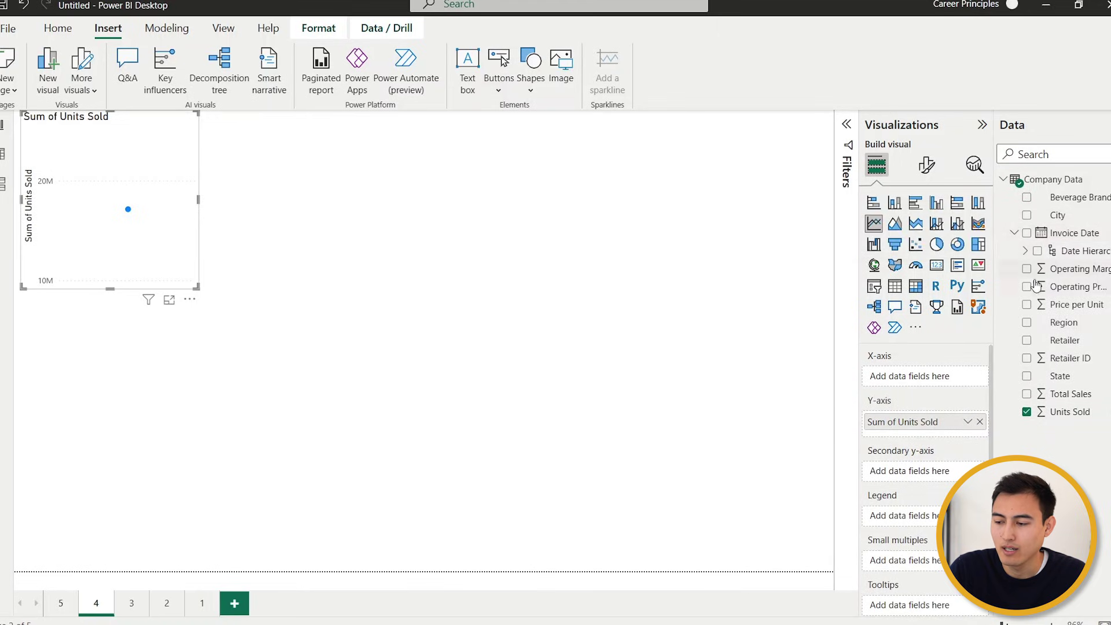
pyautogui.click(1023, 250)
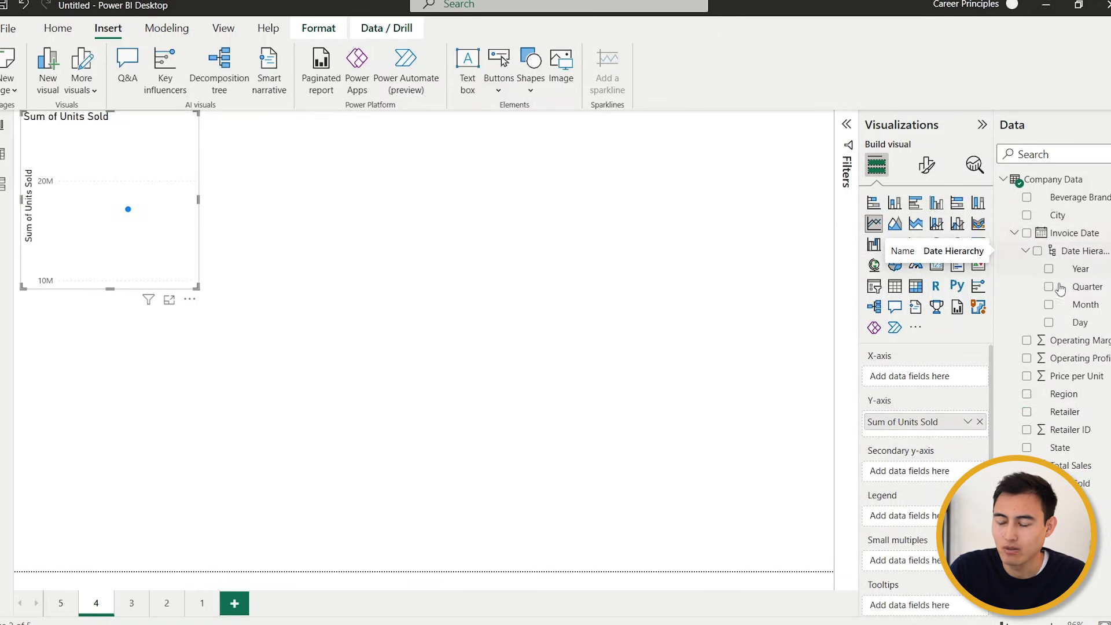
pyautogui.click(1049, 305)
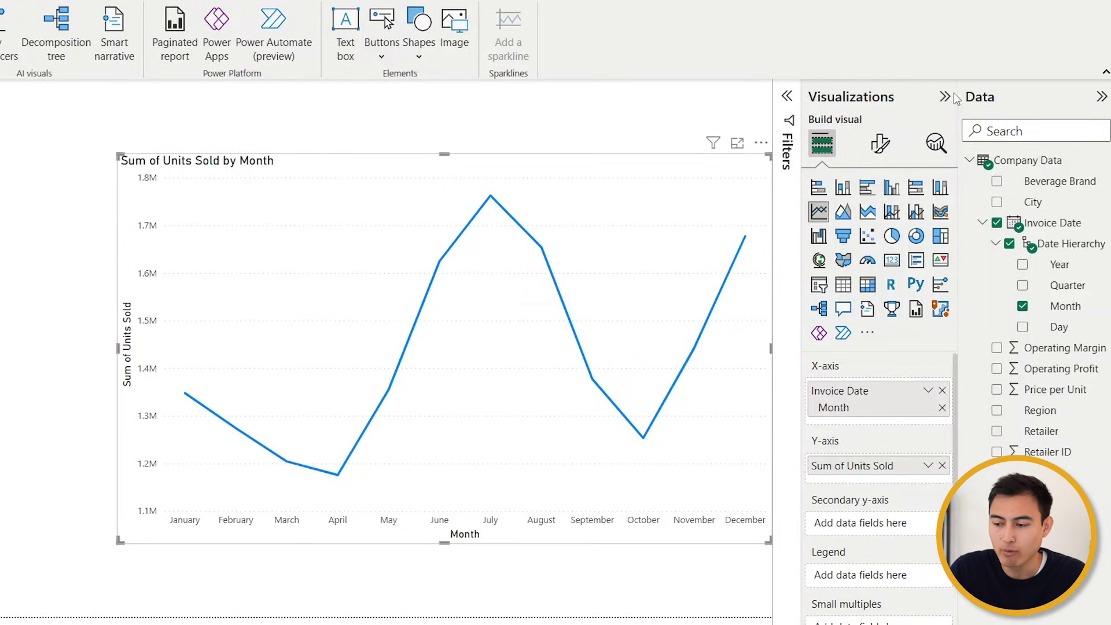
# Switch on error bars for the Units Sold line chart in its Analytics settings.
pyautogui.click(936, 144)
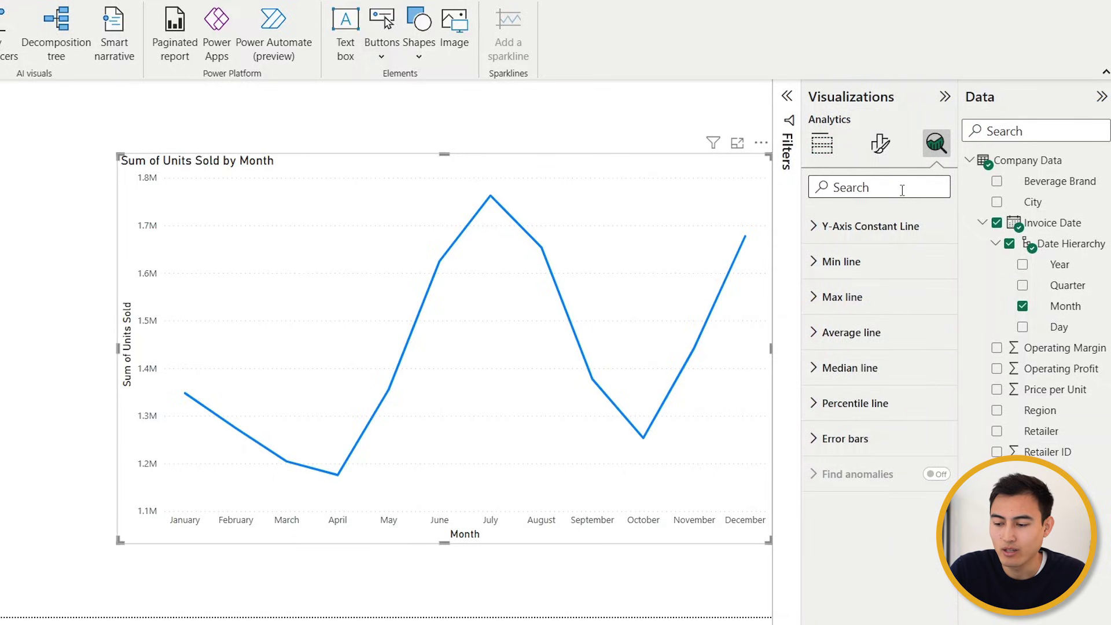
pyautogui.click(832, 443)
pyautogui.scroll(-5, 833, 451)
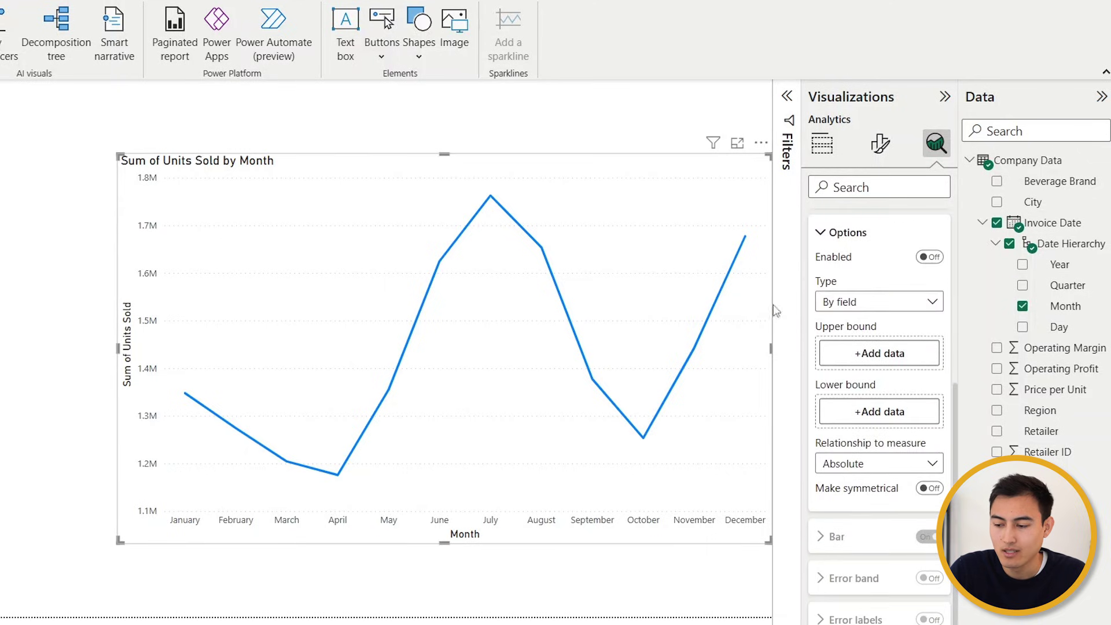
pyautogui.click(929, 258)
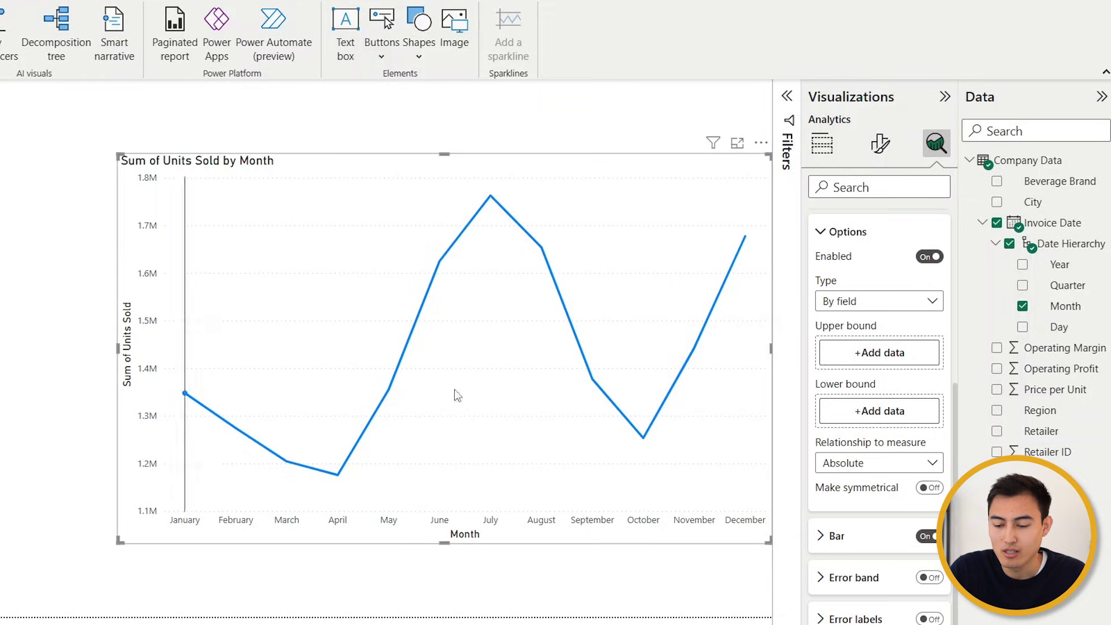
pyautogui.moveTo(465, 396)
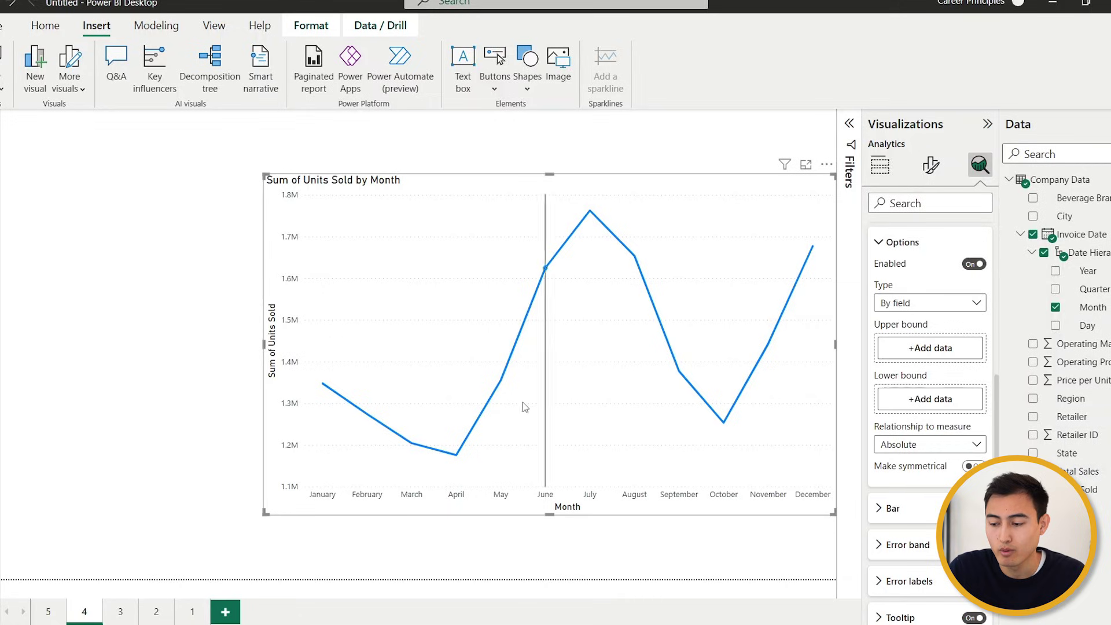
pyautogui.moveTo(490, 391)
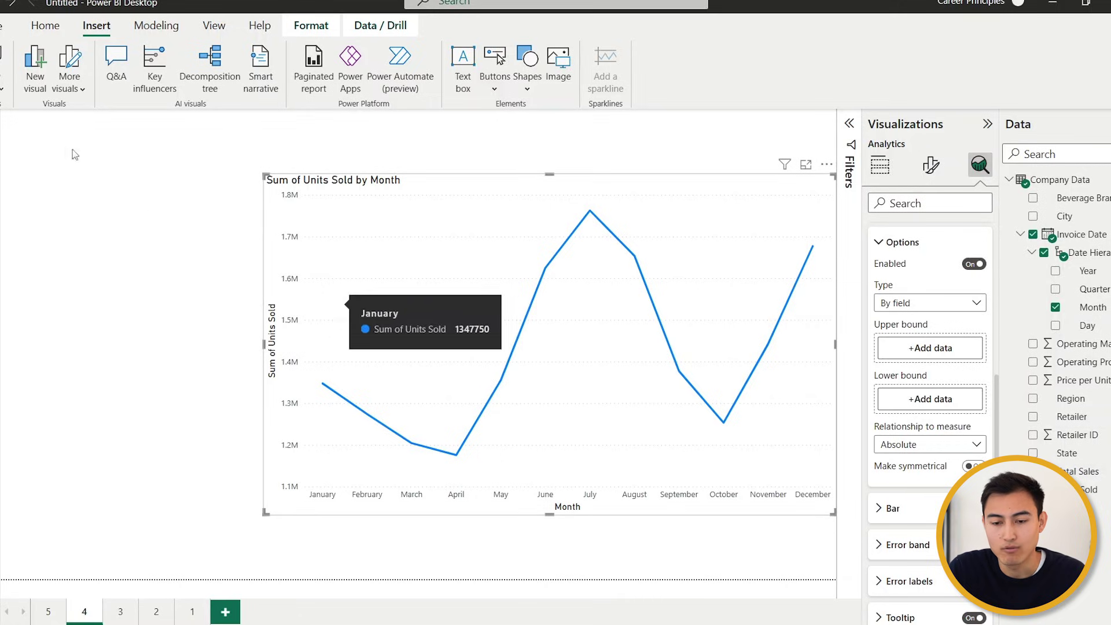
# Create an Upper Bound = 1500000 measure and use it as the error bars' upper bound.
pyautogui.click(36, 33)
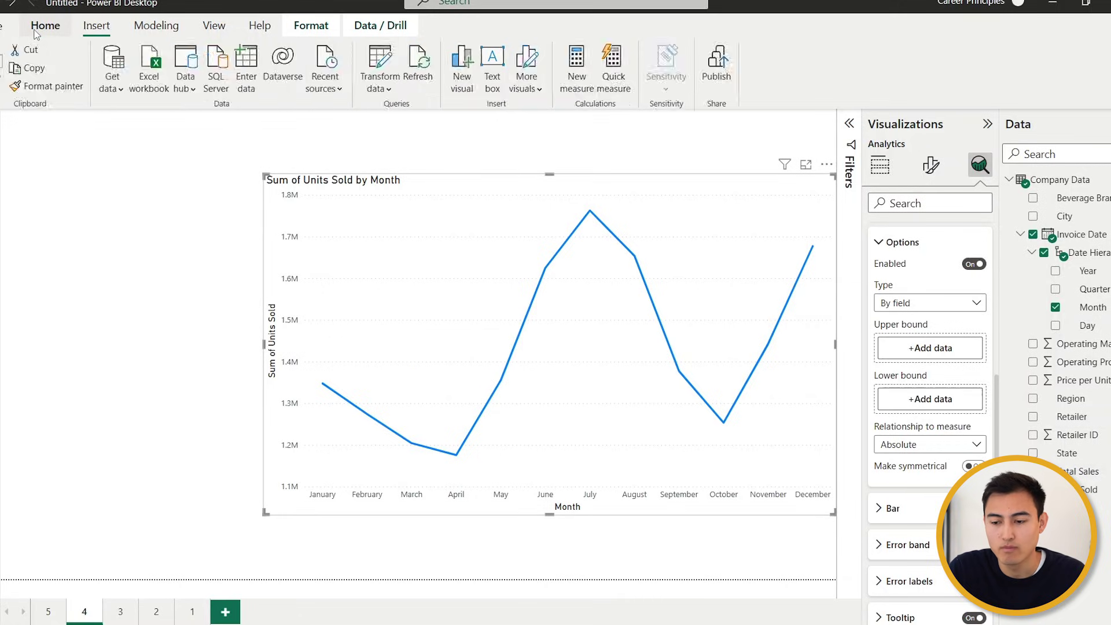
pyautogui.click(576, 69)
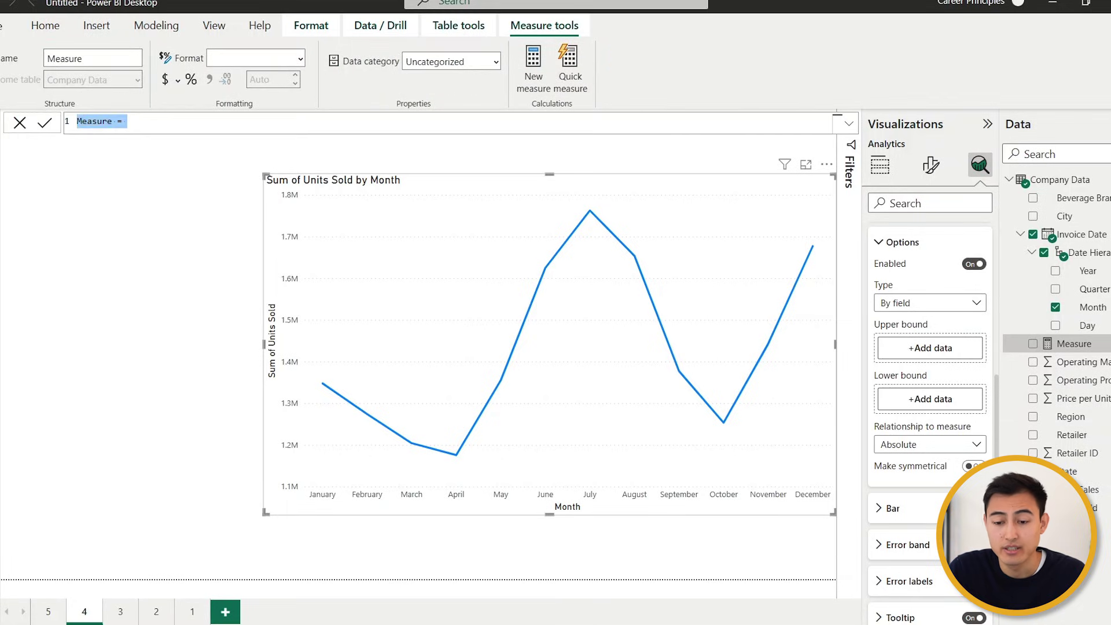
pyautogui.doubleClick(94, 123)
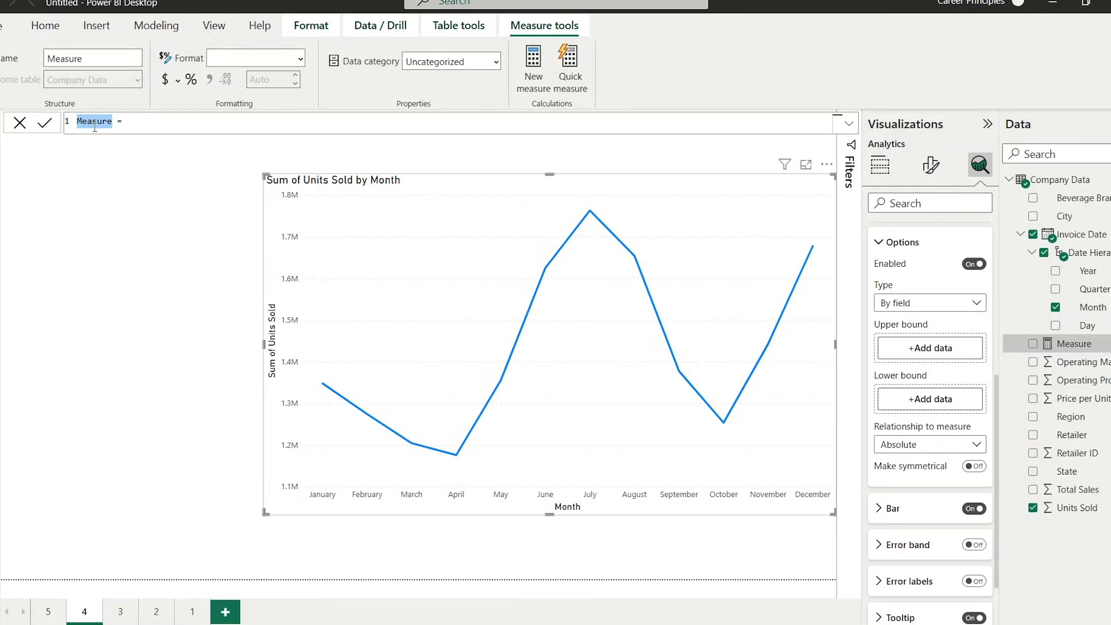
pyautogui.press('BackSpace')
pyautogui.press('Return')
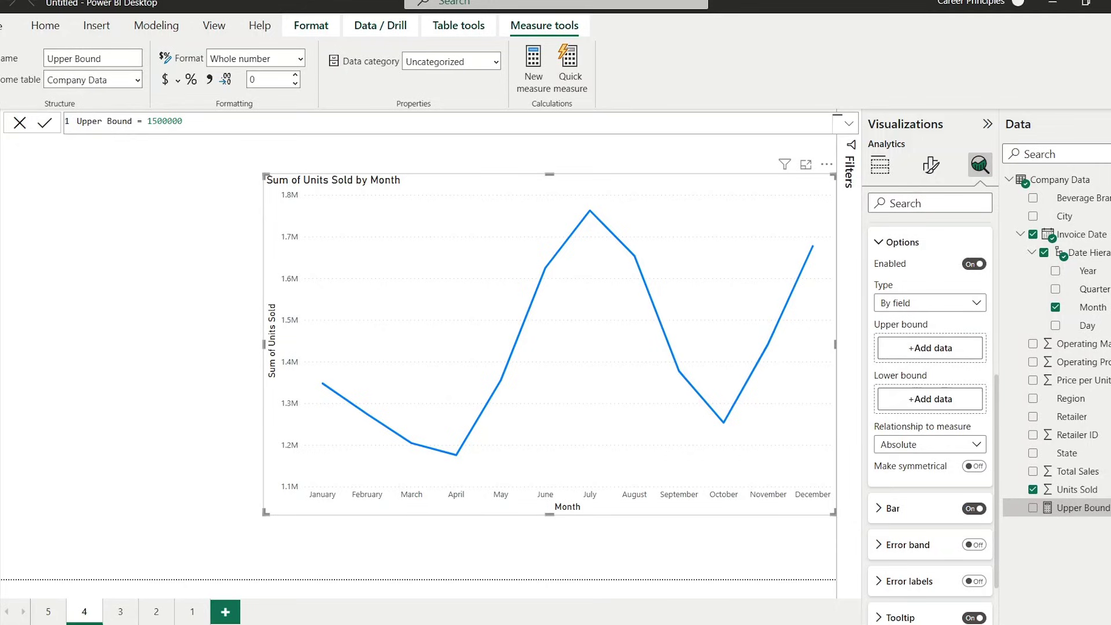
pyautogui.moveTo(1068, 513); pyautogui.dragTo(947, 352)
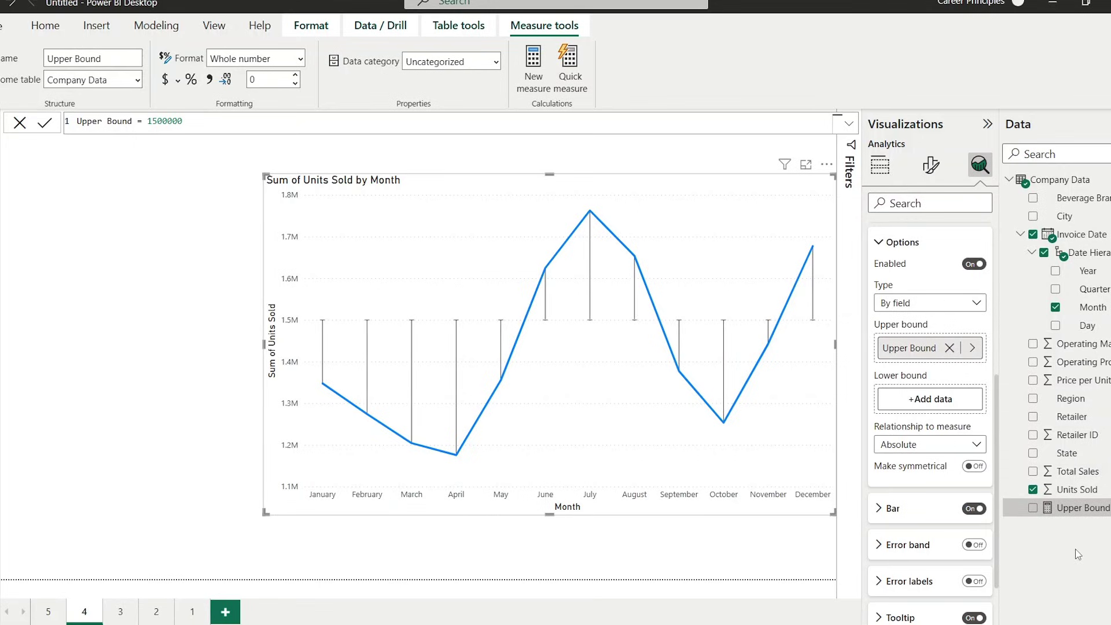
# Create a Lower Bound = 1300000 measure and use it as the lower bound.
pyautogui.click(528, 66)
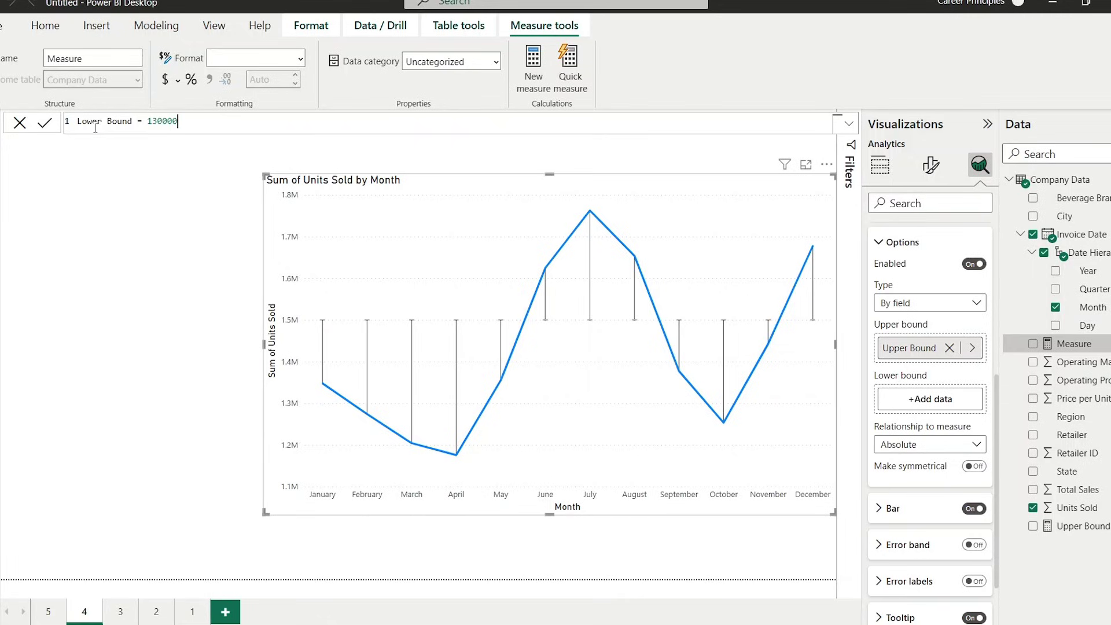
pyautogui.press('Return')
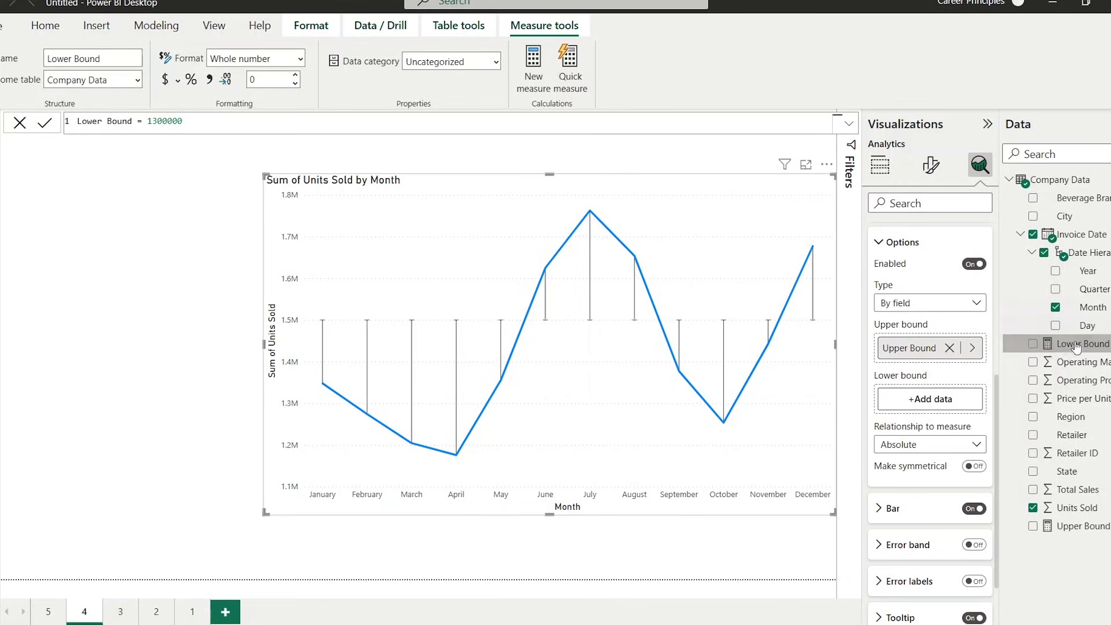
pyautogui.moveTo(1071, 348); pyautogui.dragTo(932, 406)
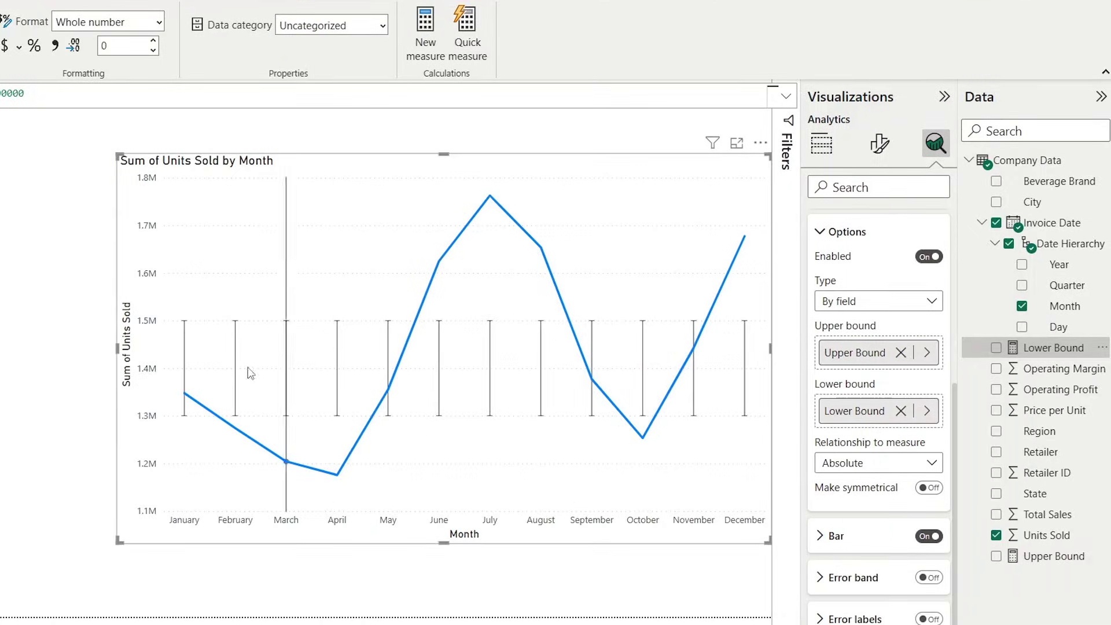
# Turn off the error bars and show a shaded error band between 1.3M and 1.5M.
pyautogui.scroll(-2, 886, 497)
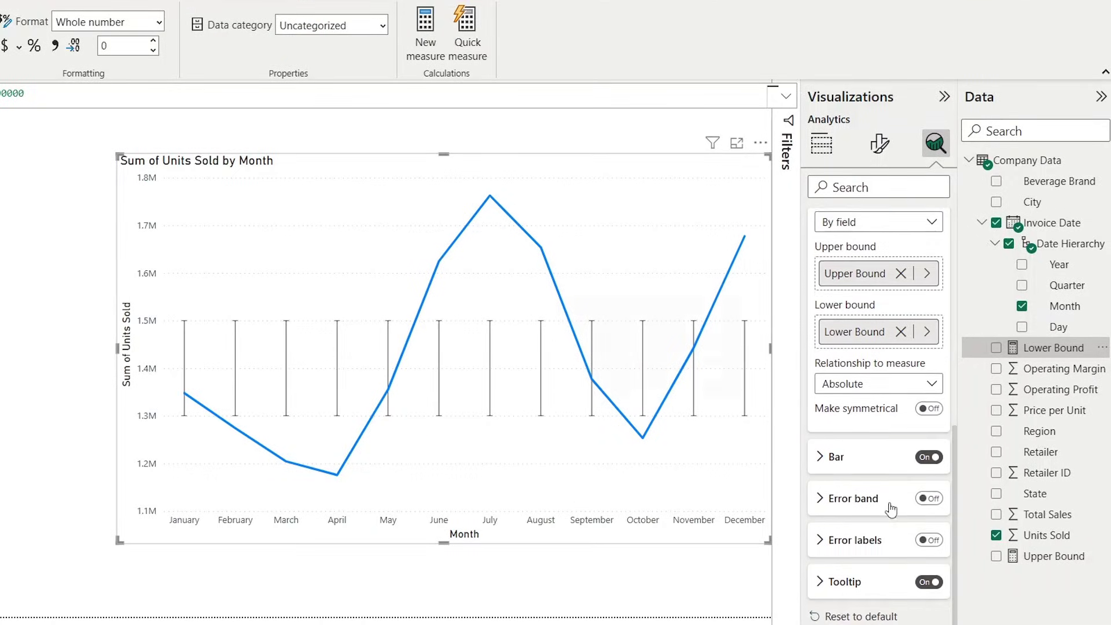
pyautogui.click(930, 459)
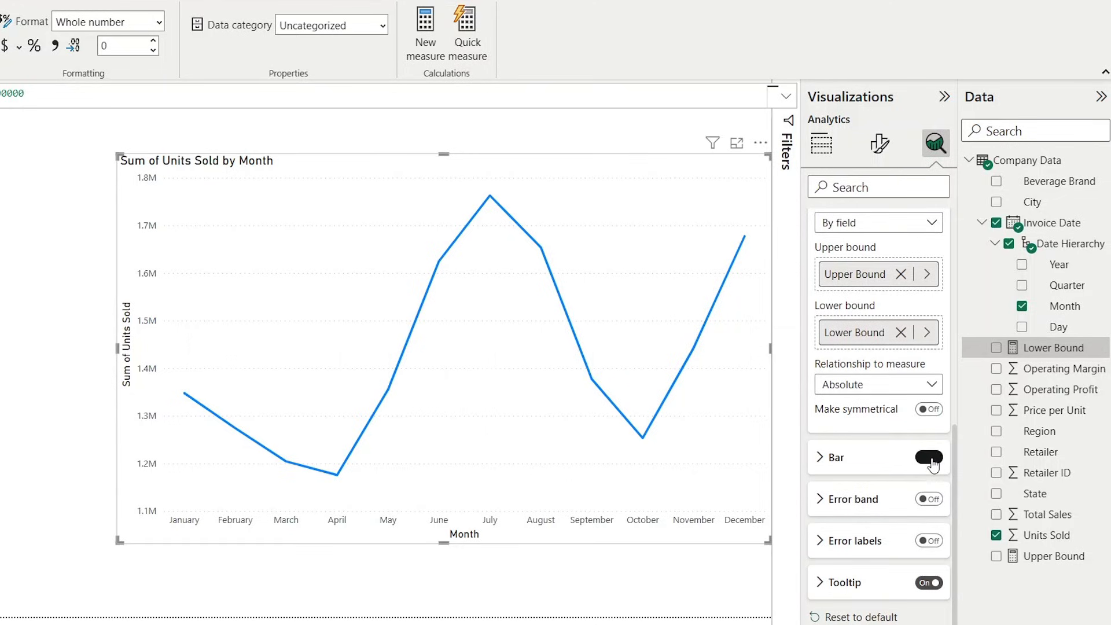
pyautogui.click(929, 500)
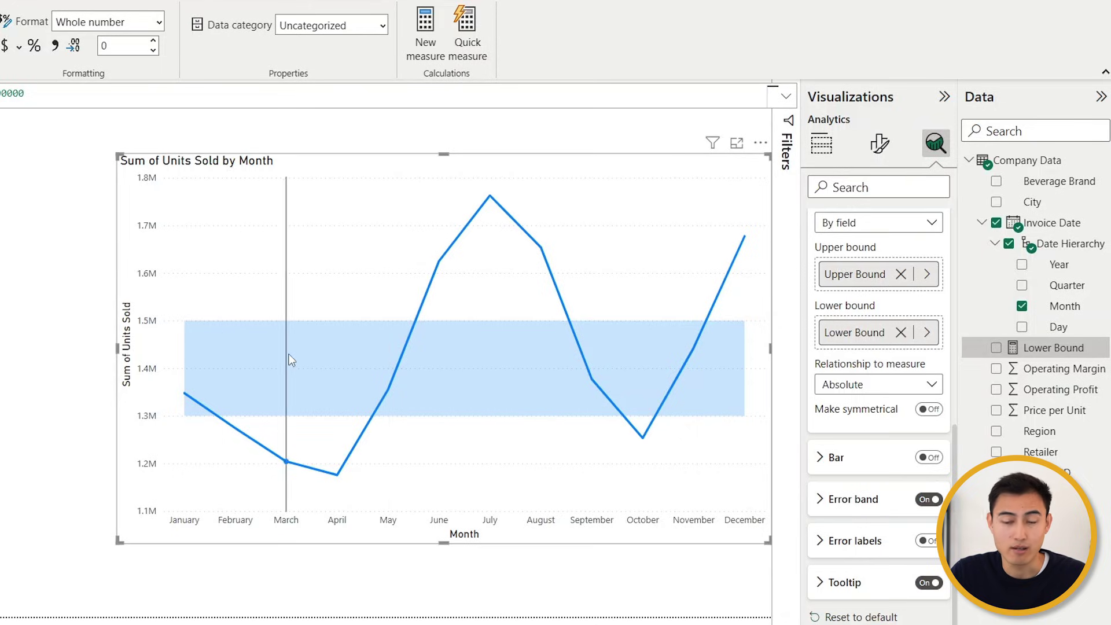
# Open More visuals > From AppSource to browse the Power BI visuals marketplace.
pyautogui.moveTo(291, 359)
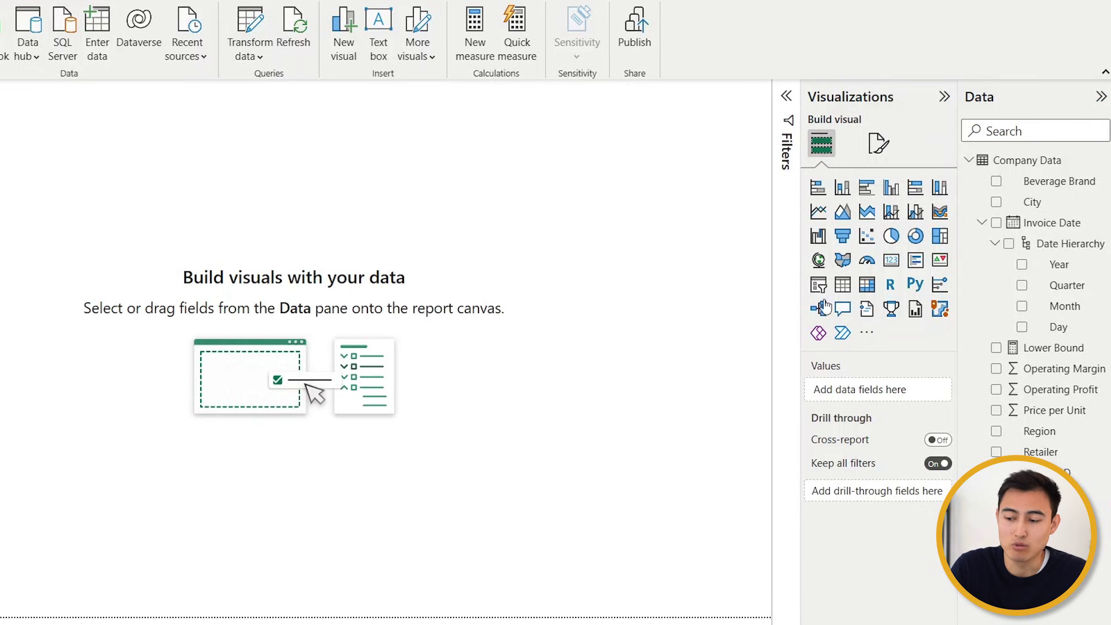
pyautogui.click(867, 334)
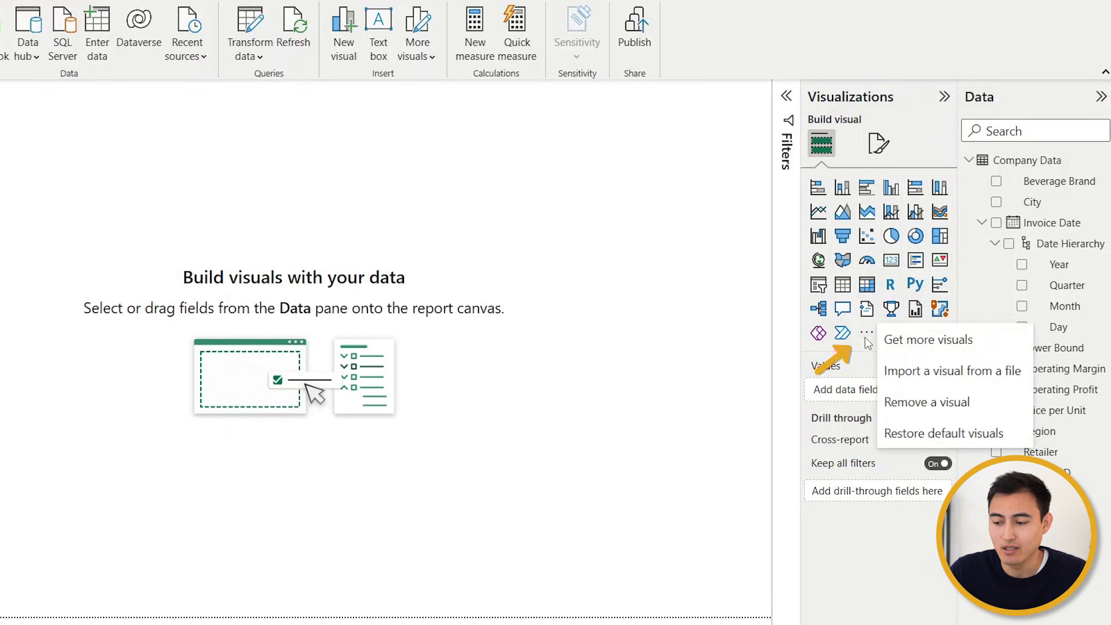
pyautogui.click(902, 340)
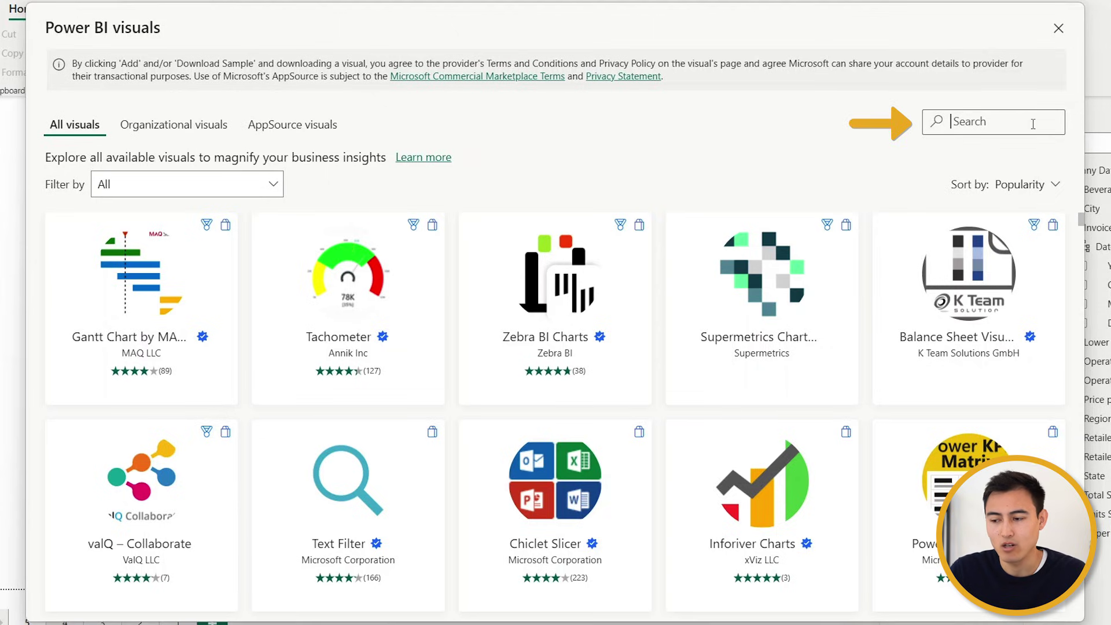
# Search 'calendar' and add the Beyondsoft Calendar visual, confirming the successful import.
pyautogui.click(1033, 124)
pyautogui.write('calendar')
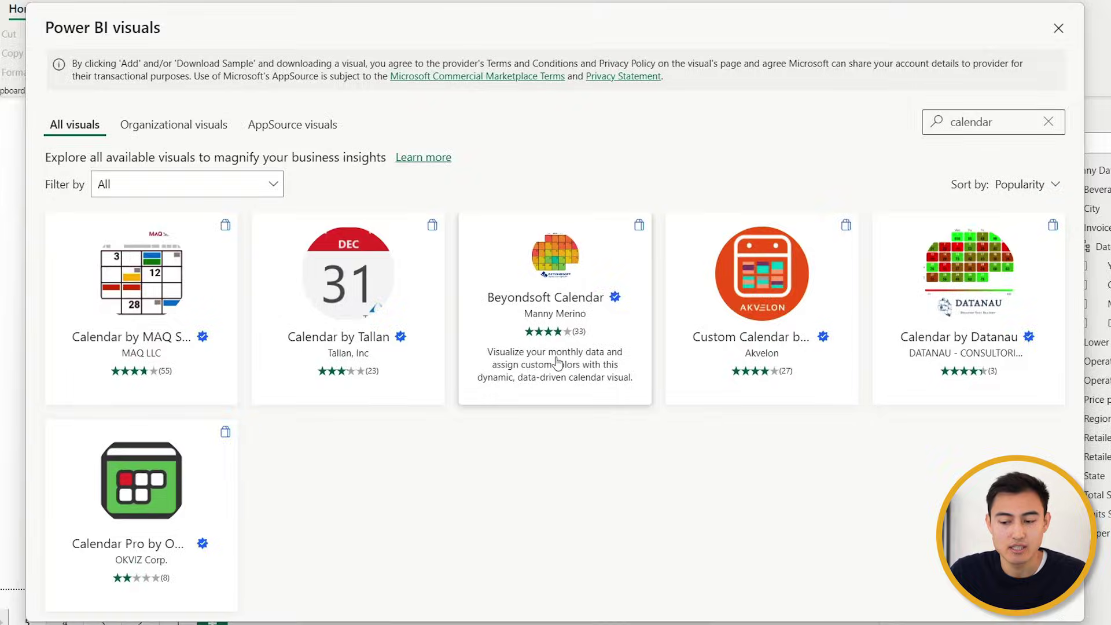
pyautogui.click(557, 363)
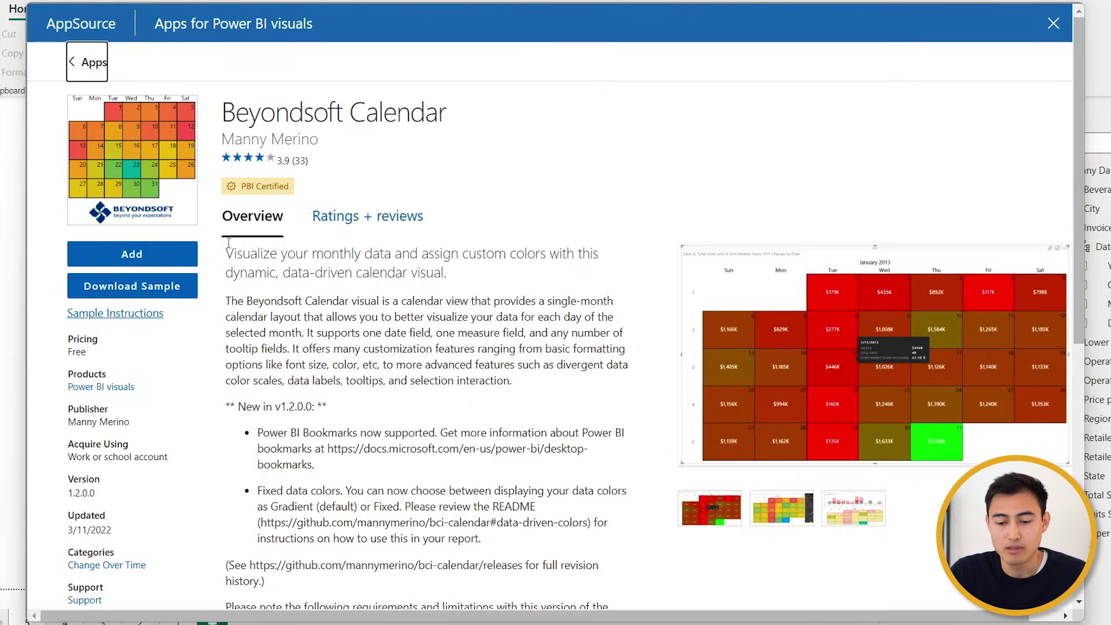
pyautogui.click(128, 262)
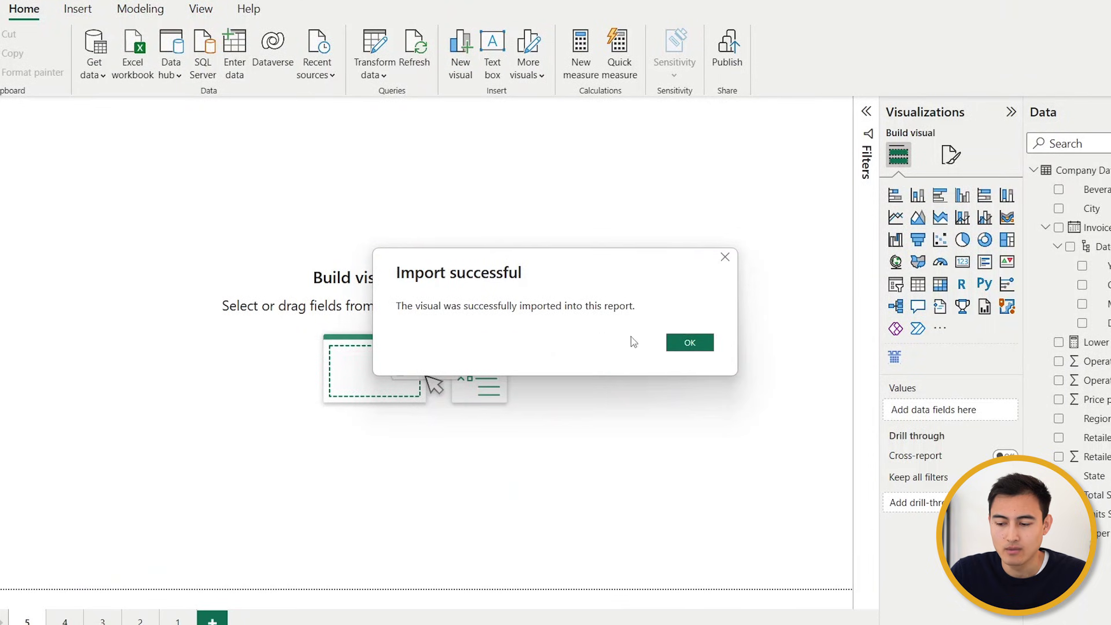
pyautogui.click(680, 345)
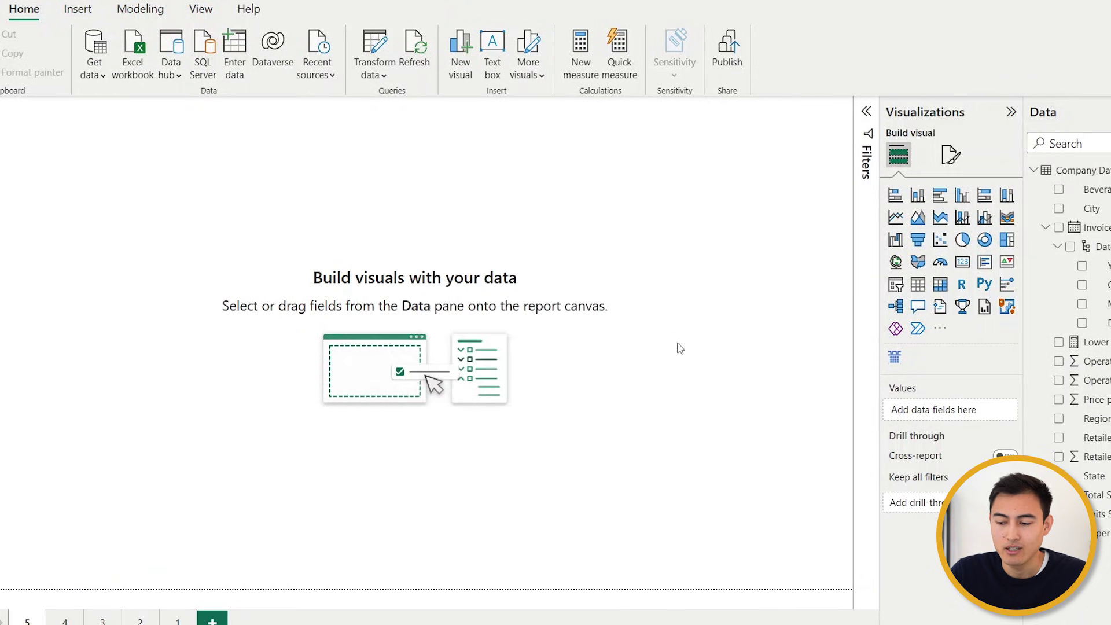
# Place a large BciCalendar visual showing Total Sales by Invoice Date.
pyautogui.click(895, 359)
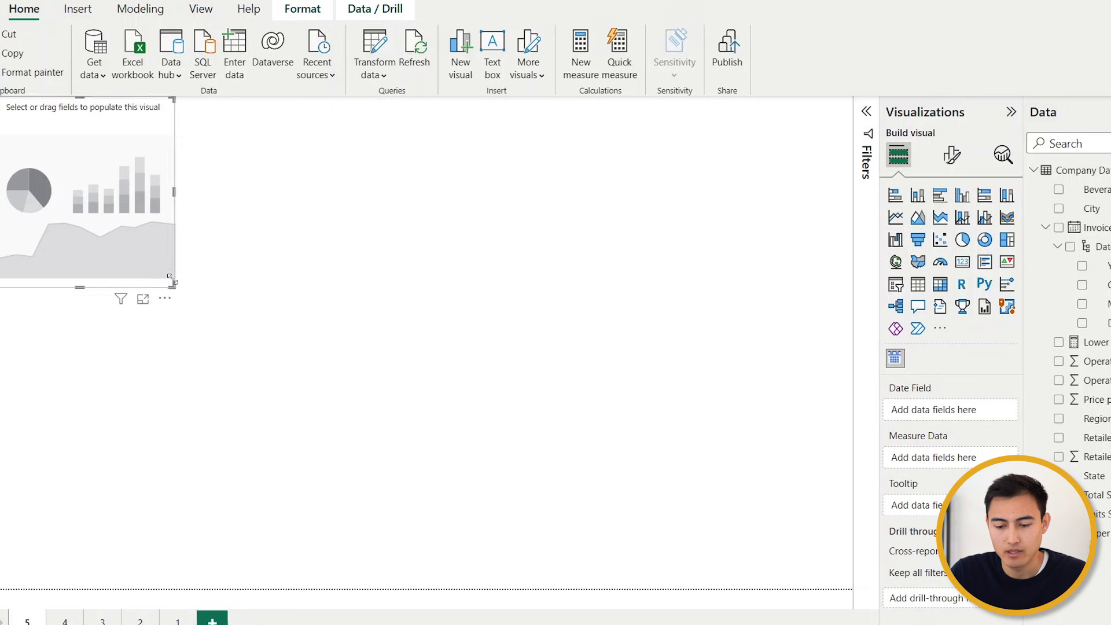
pyautogui.moveTo(173, 284); pyautogui.dragTo(842, 540)
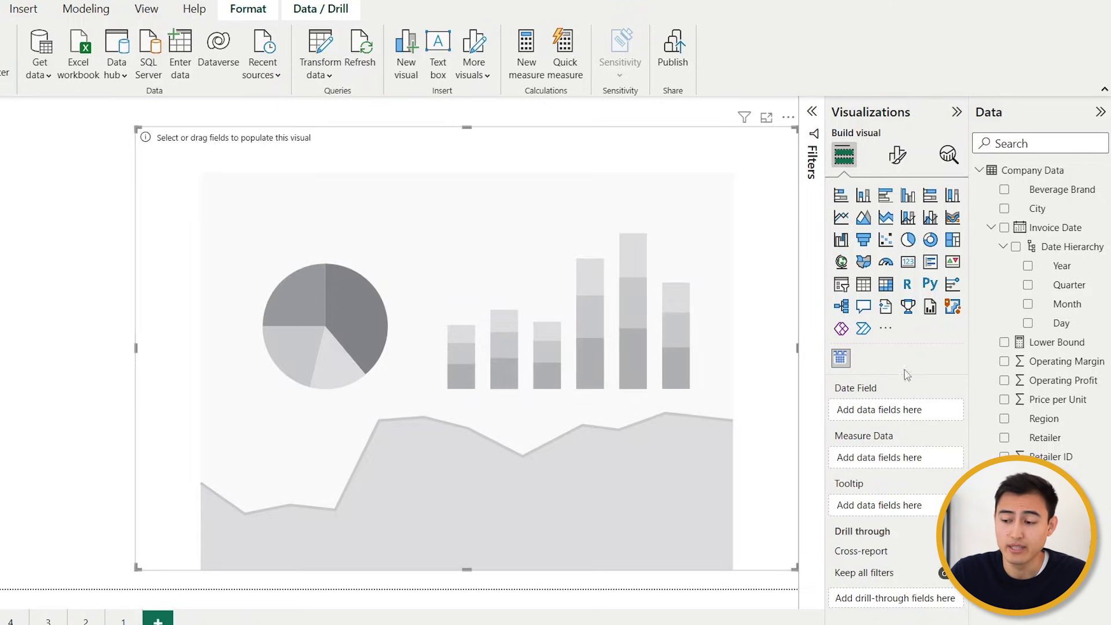
pyautogui.click(1005, 229)
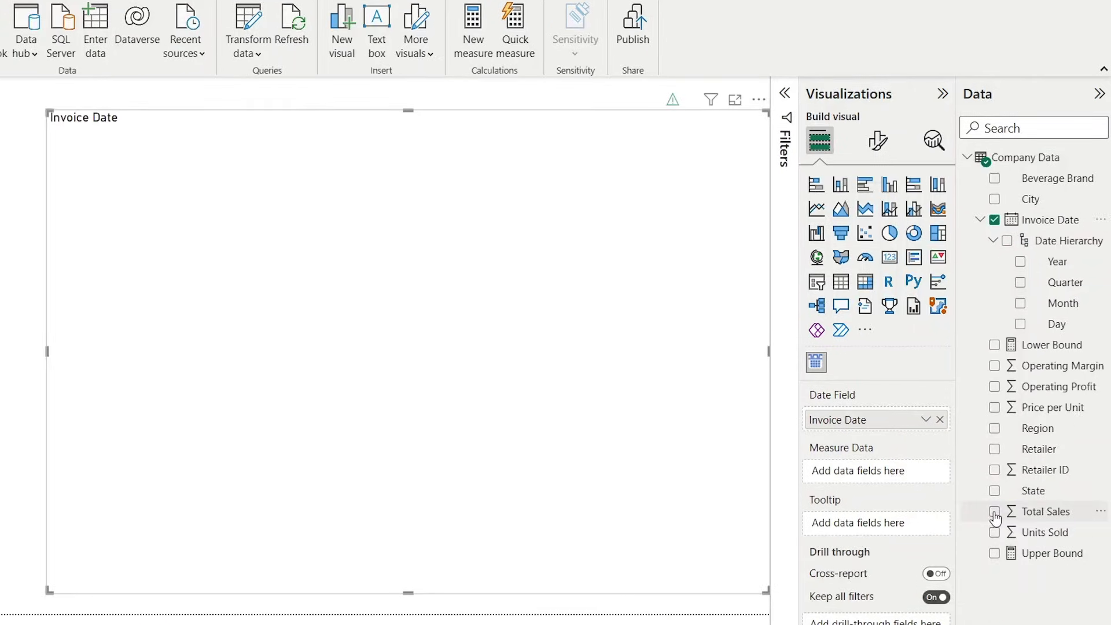
pyautogui.click(995, 512)
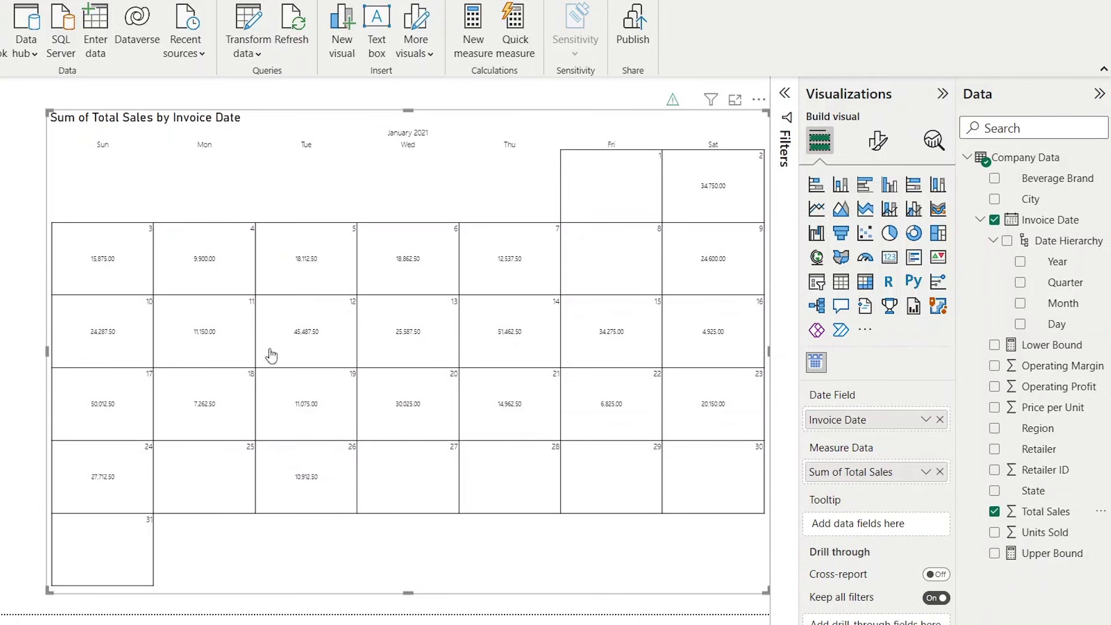
pyautogui.moveTo(457, 376)
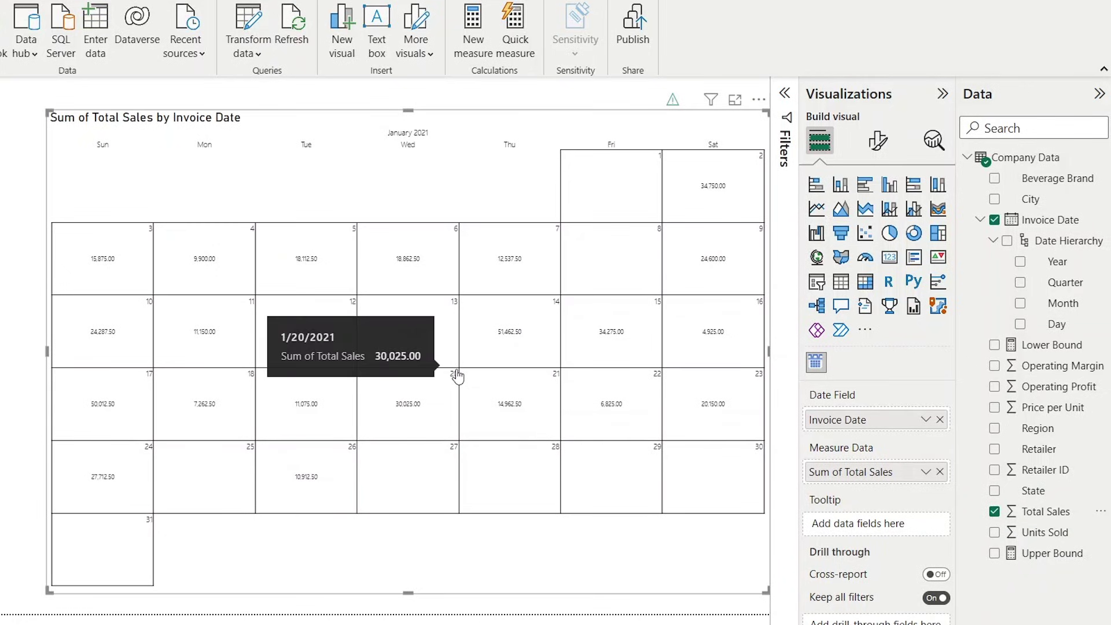
# Set the calendar's Data Labels text size to 15 pt.
pyautogui.click(879, 141)
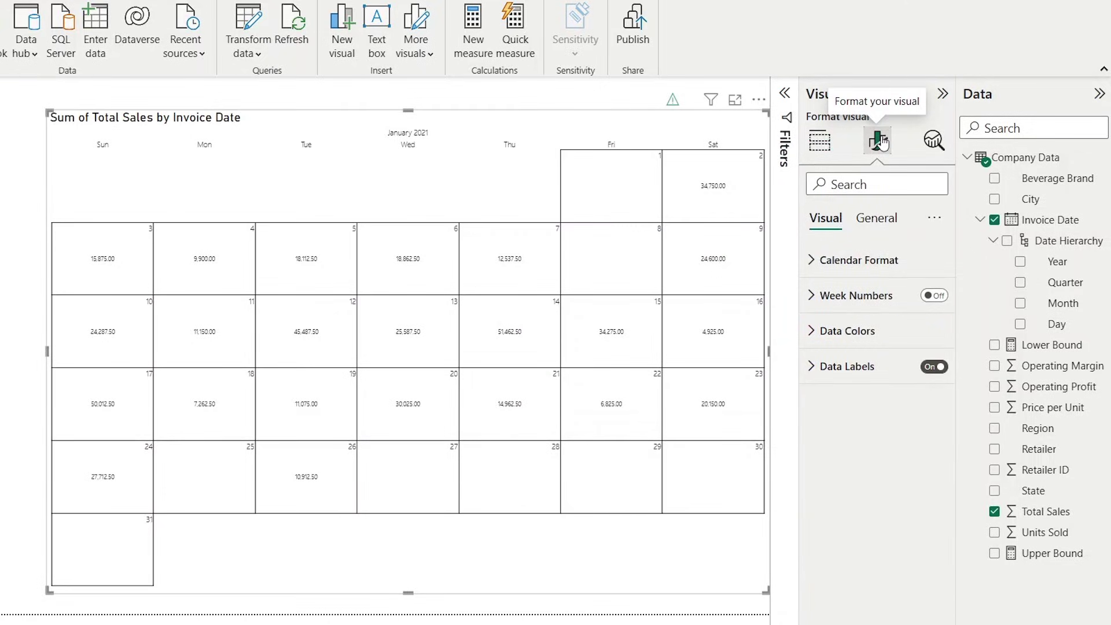
pyautogui.click(854, 366)
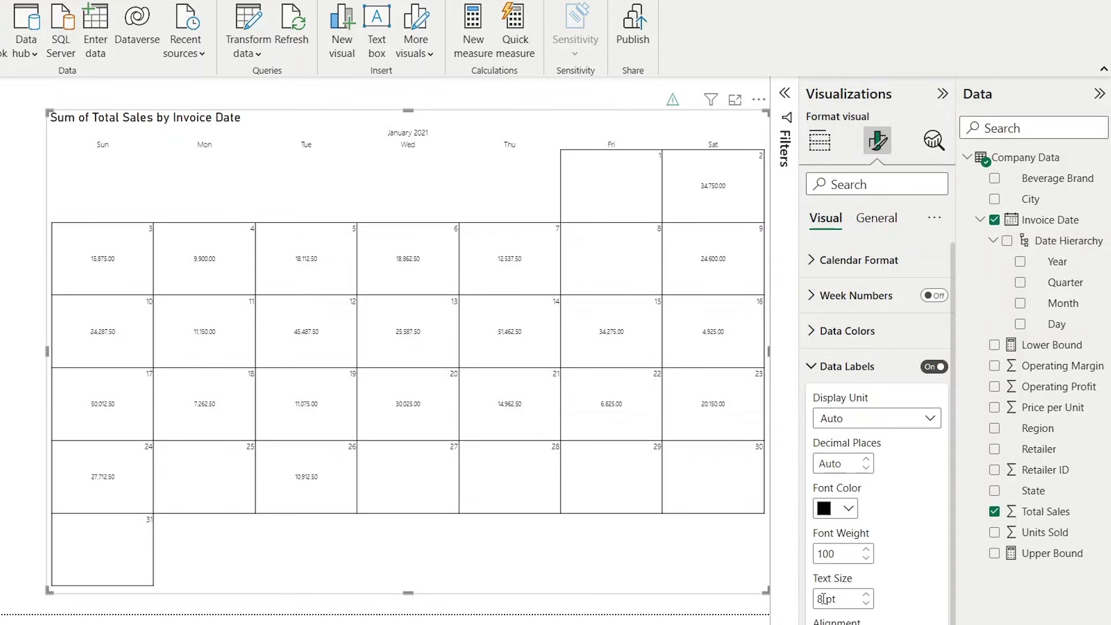
pyautogui.scroll(-1, 828, 597)
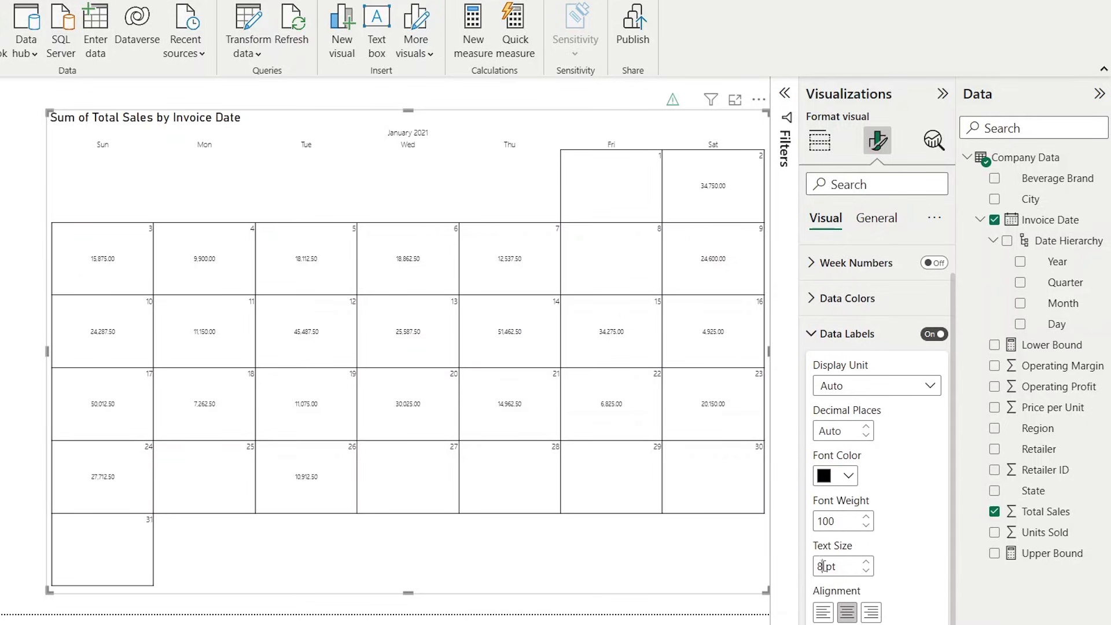
pyautogui.write('15')
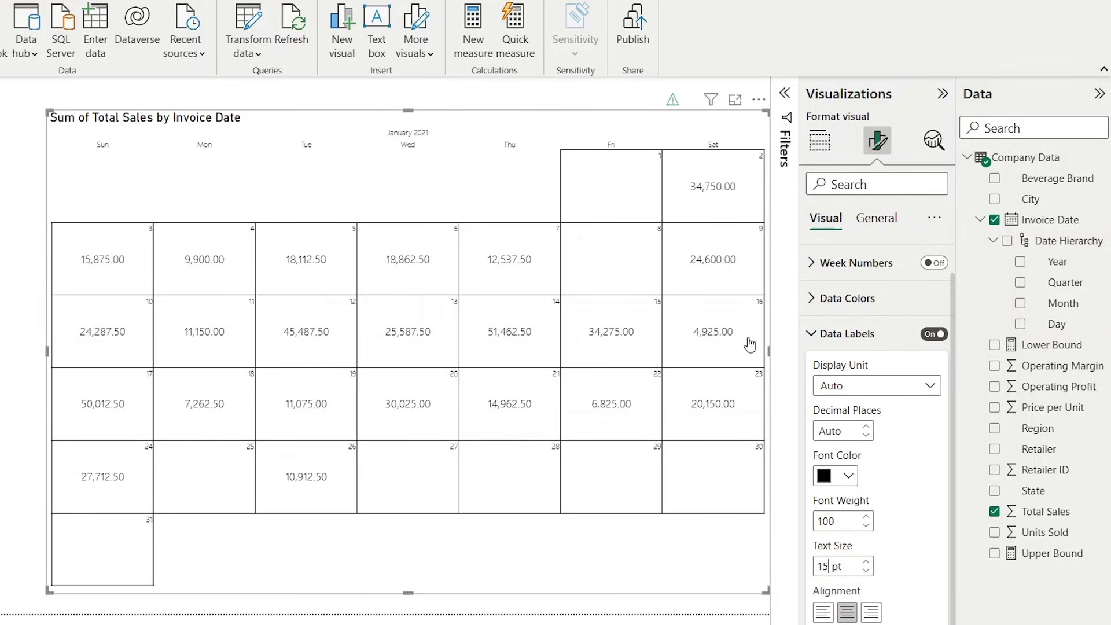
pyautogui.moveTo(750, 345)
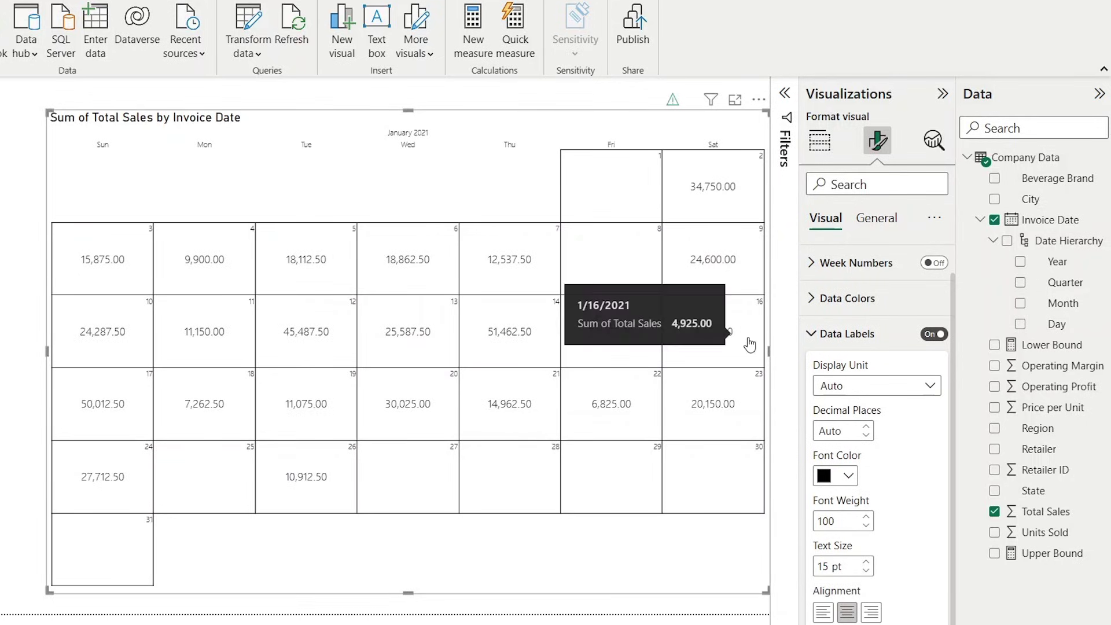
# In Data Colors, set the minimum colour to white and the maximum colour to crimson.
pyautogui.click(847, 307)
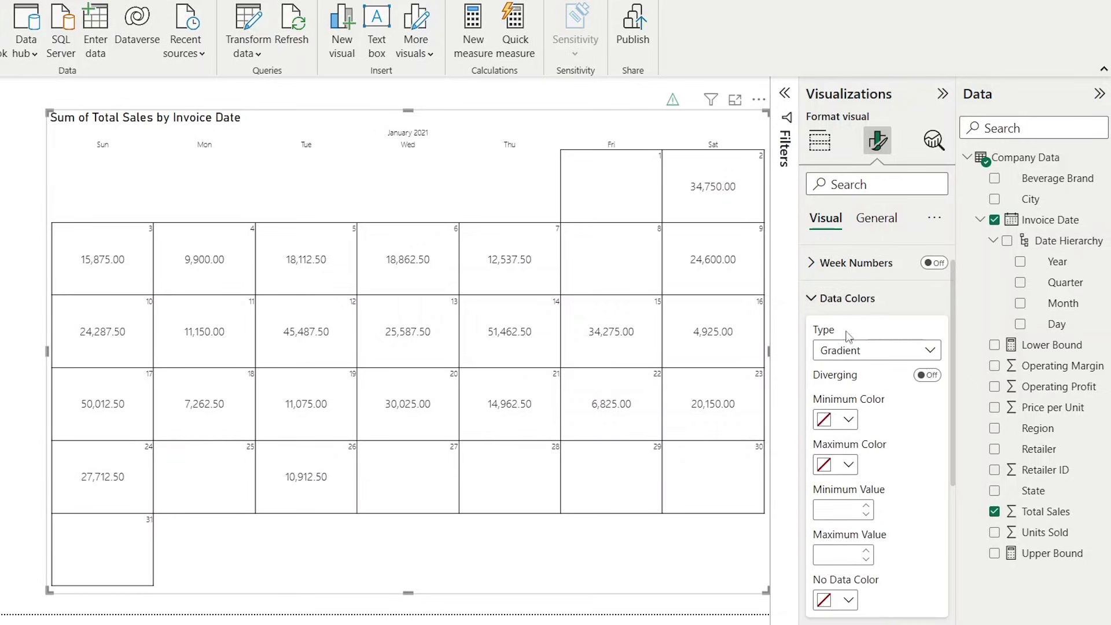
pyautogui.click(848, 421)
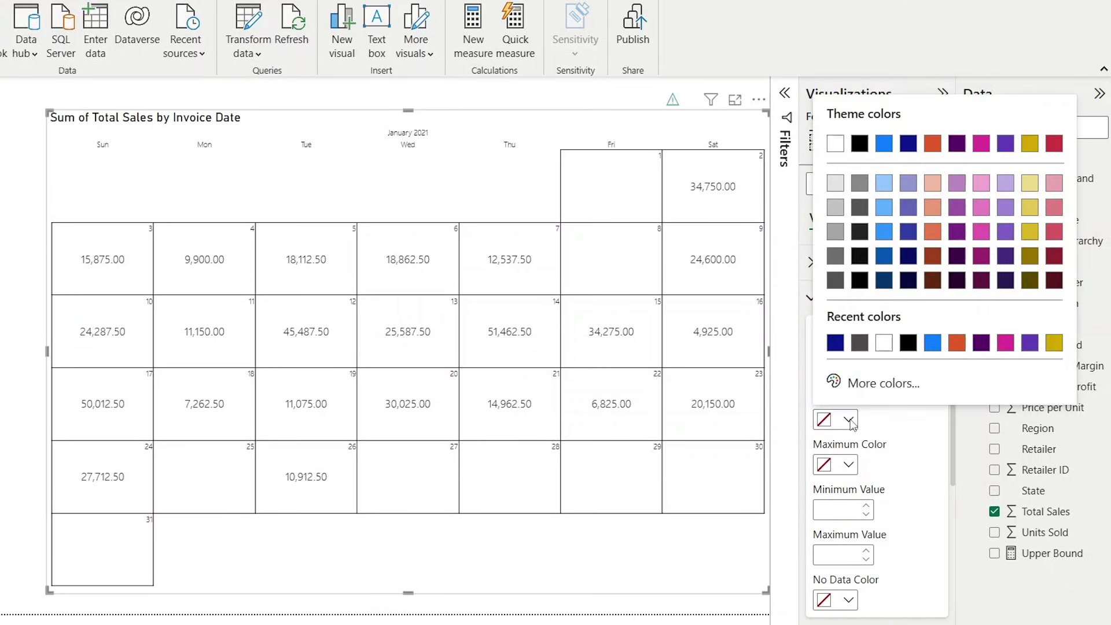
pyautogui.click(884, 343)
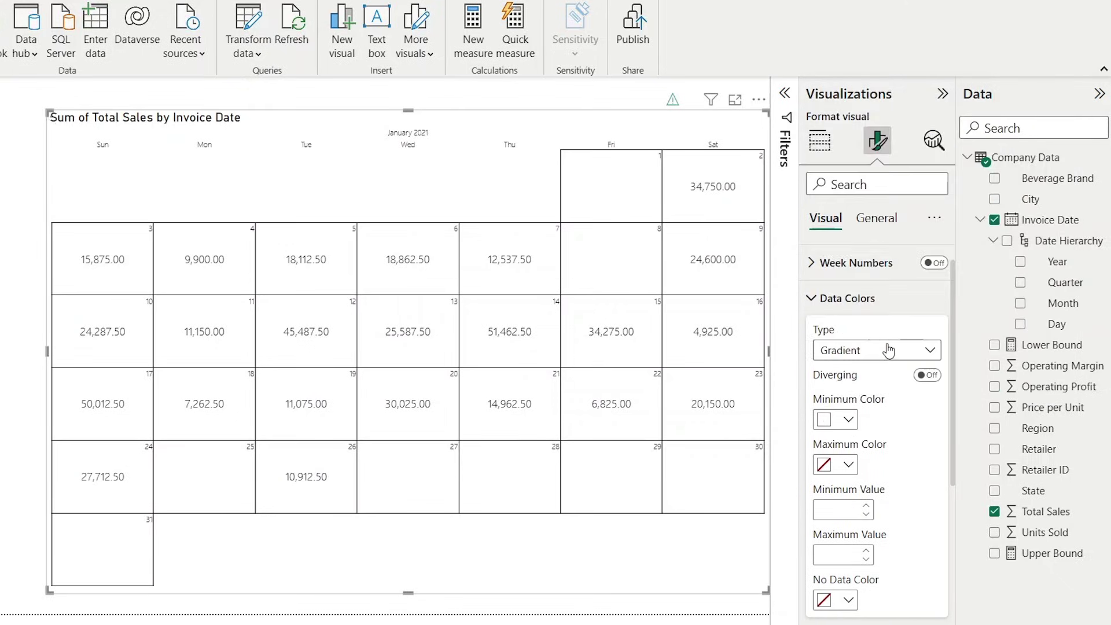
pyautogui.click(849, 466)
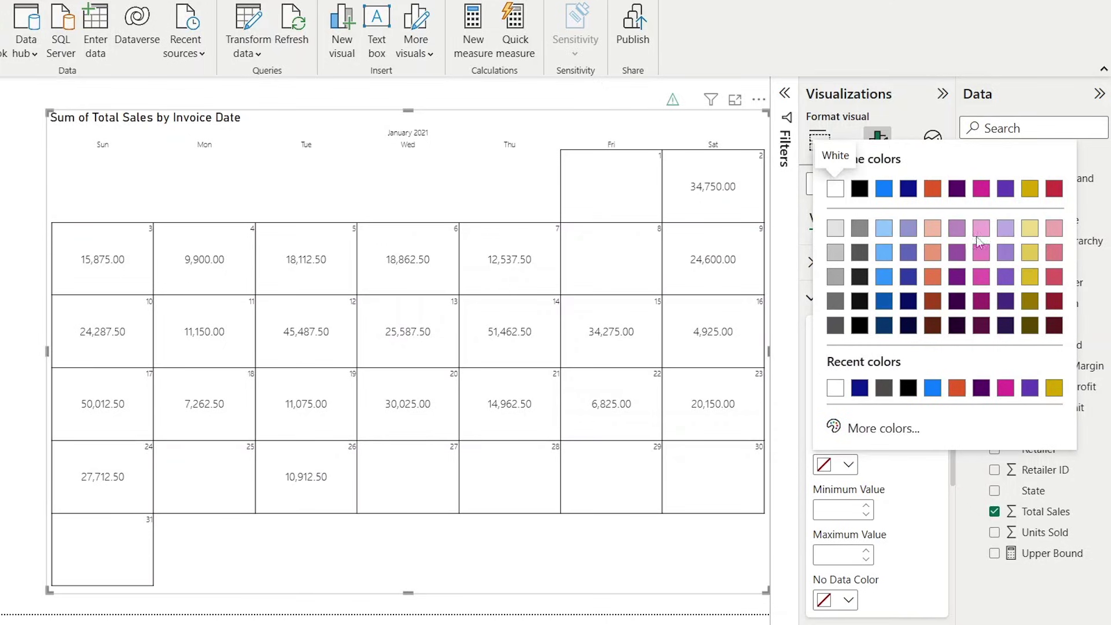
pyautogui.click(1053, 188)
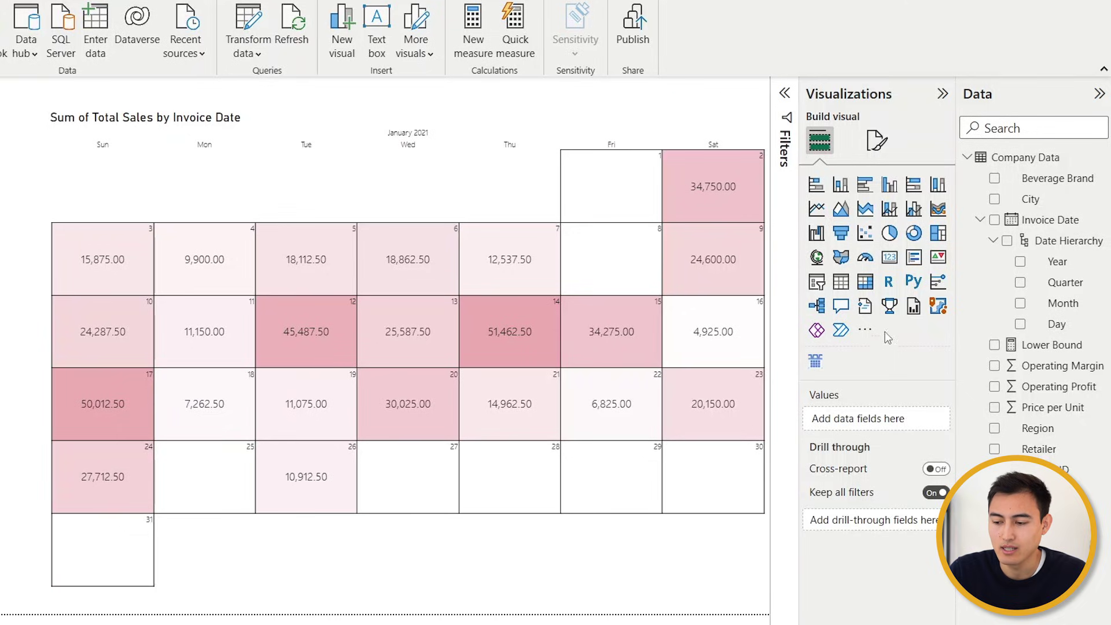
# Add a Month slicer and place it as a narrow column left of the calendar.
pyautogui.click(816, 282)
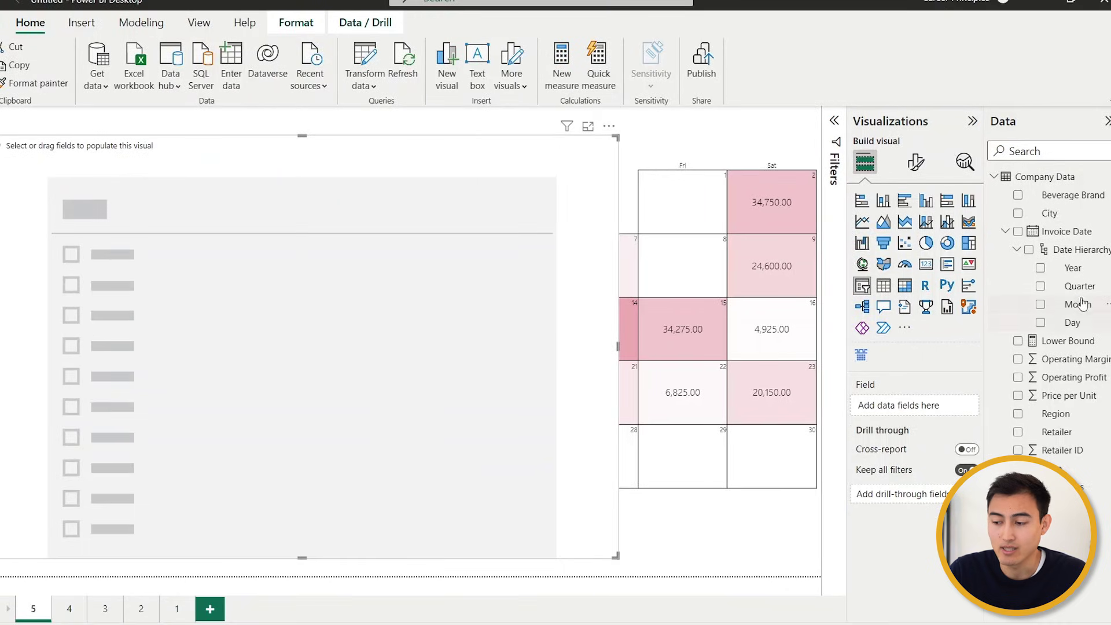
pyautogui.moveTo(1080, 309); pyautogui.dragTo(908, 408)
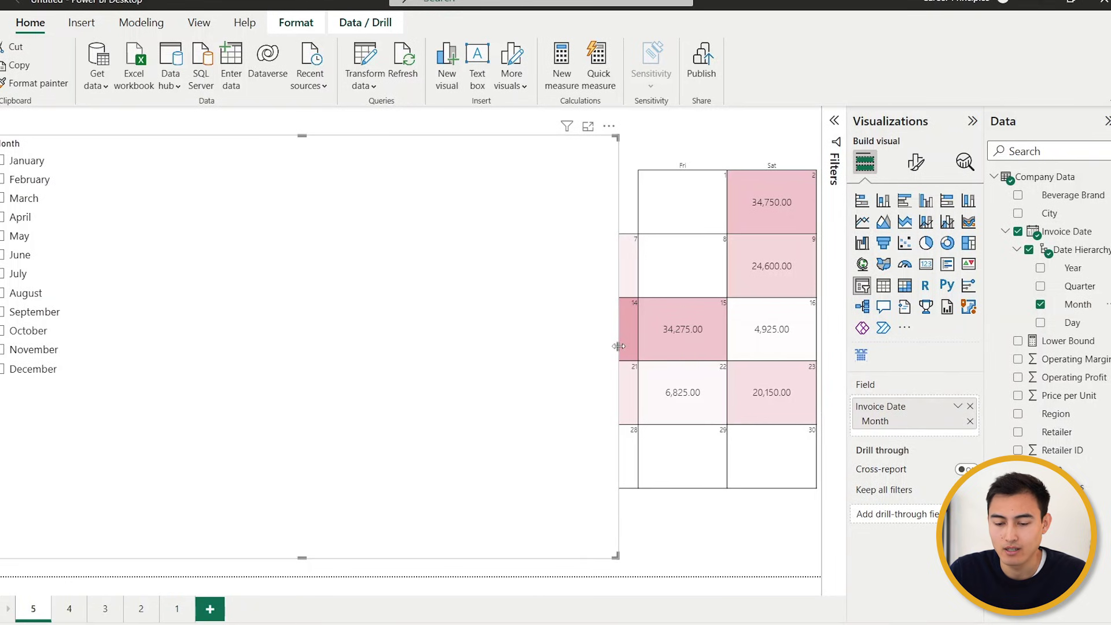
pyautogui.moveTo(619, 346); pyautogui.dragTo(157, 384)
pyautogui.moveTo(84, 148); pyautogui.dragTo(108, 165)
# Pick February, then April, then August in the Month slicer.
pyautogui.click(22, 198)
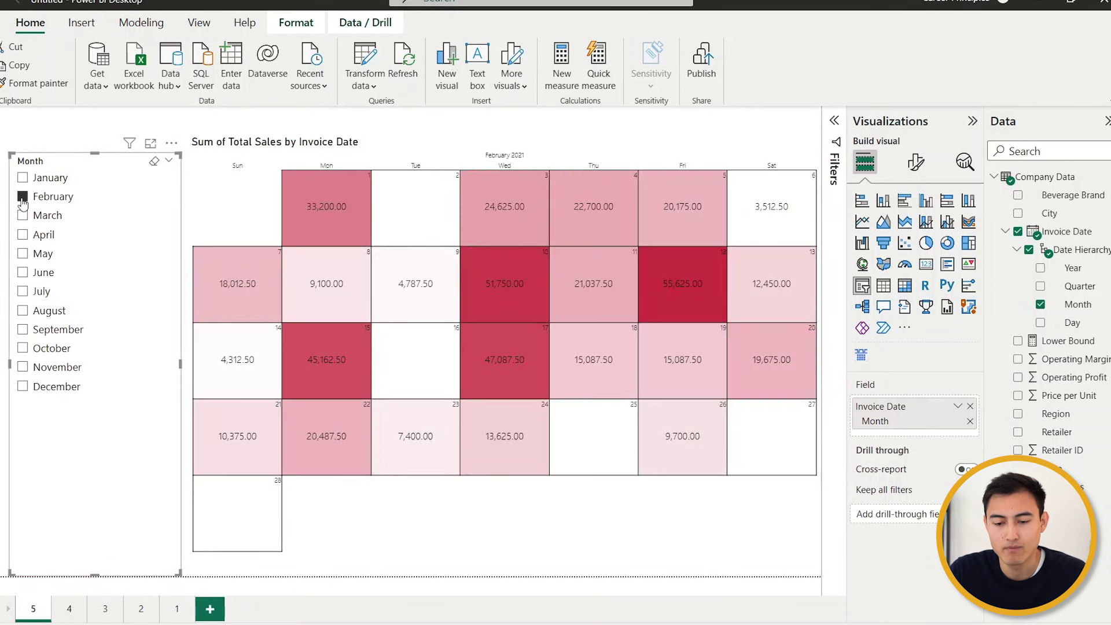
pyautogui.click(23, 235)
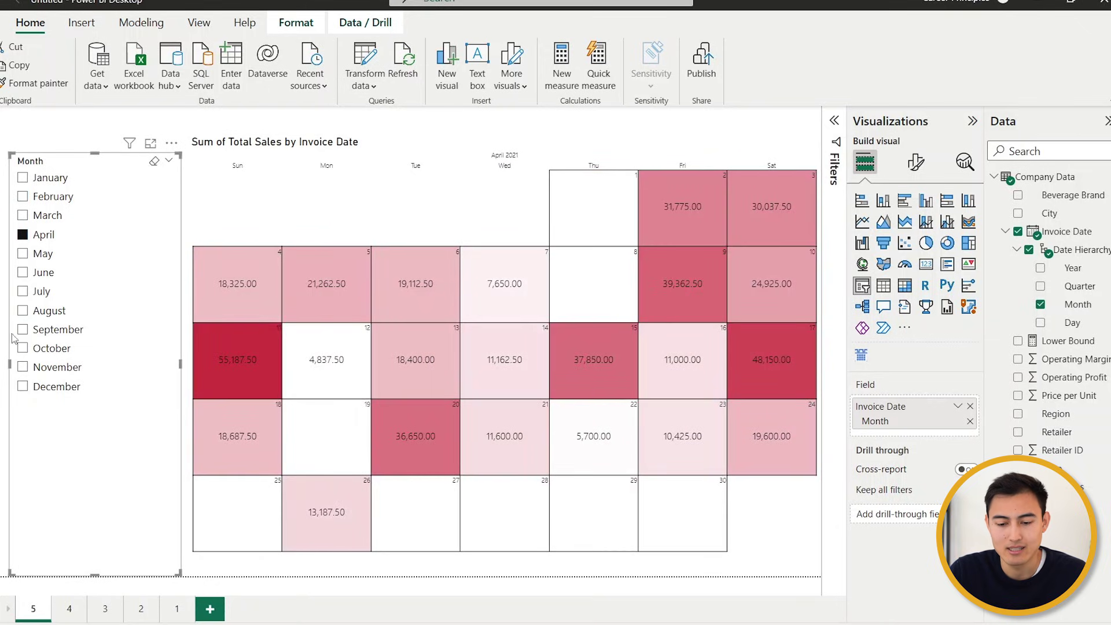
pyautogui.click(23, 312)
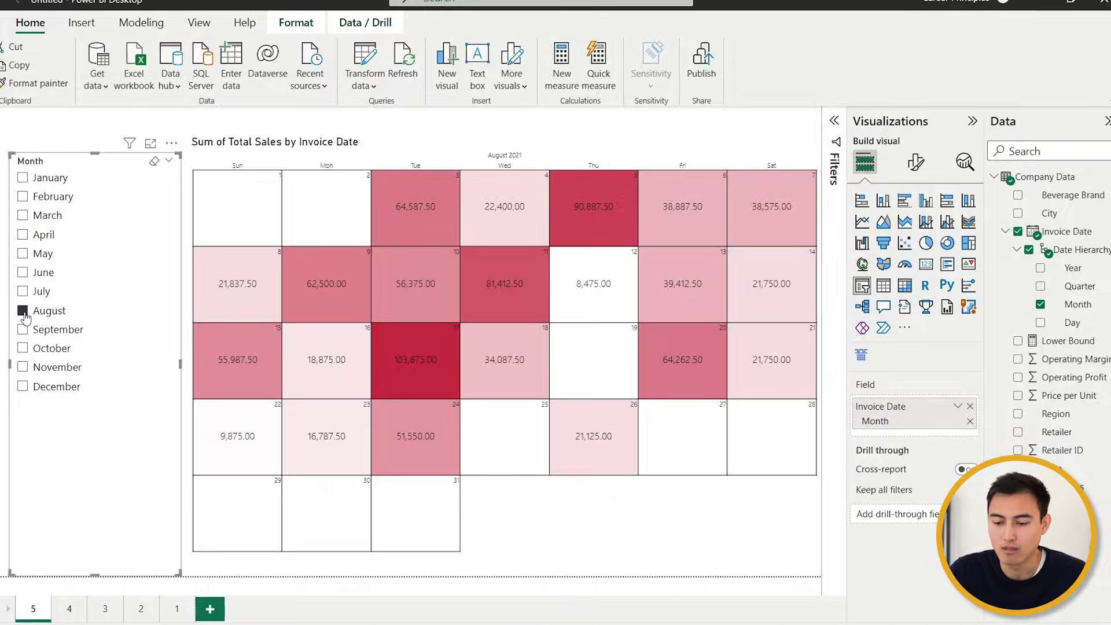